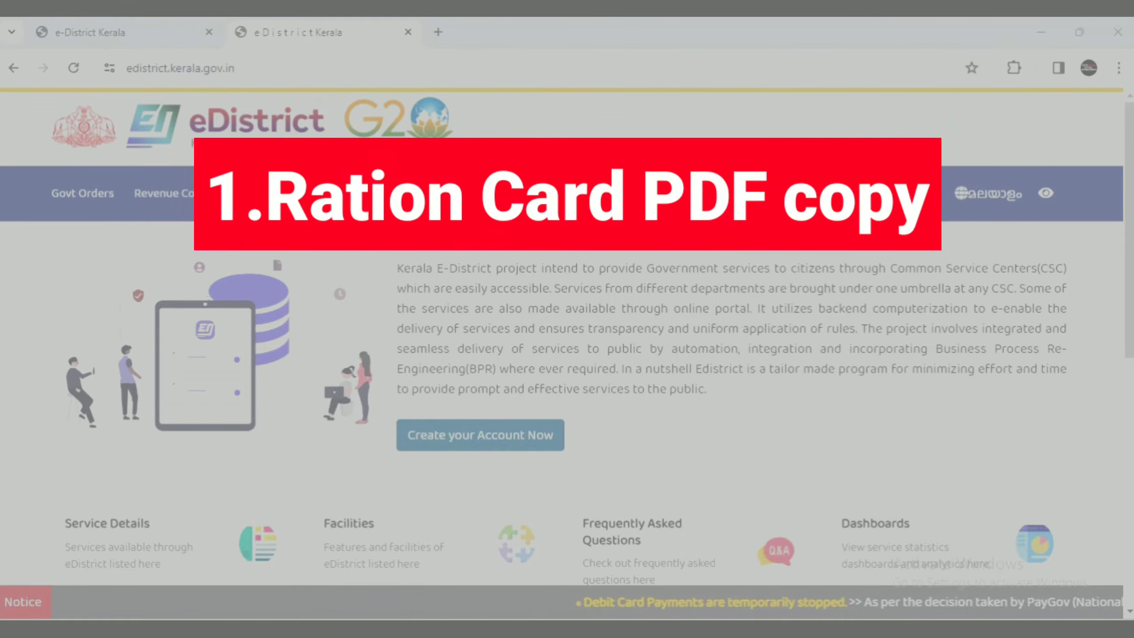
- Open the eDistrict portal user registration form with Create your Account Now
scroll(567, 335, down, 9)
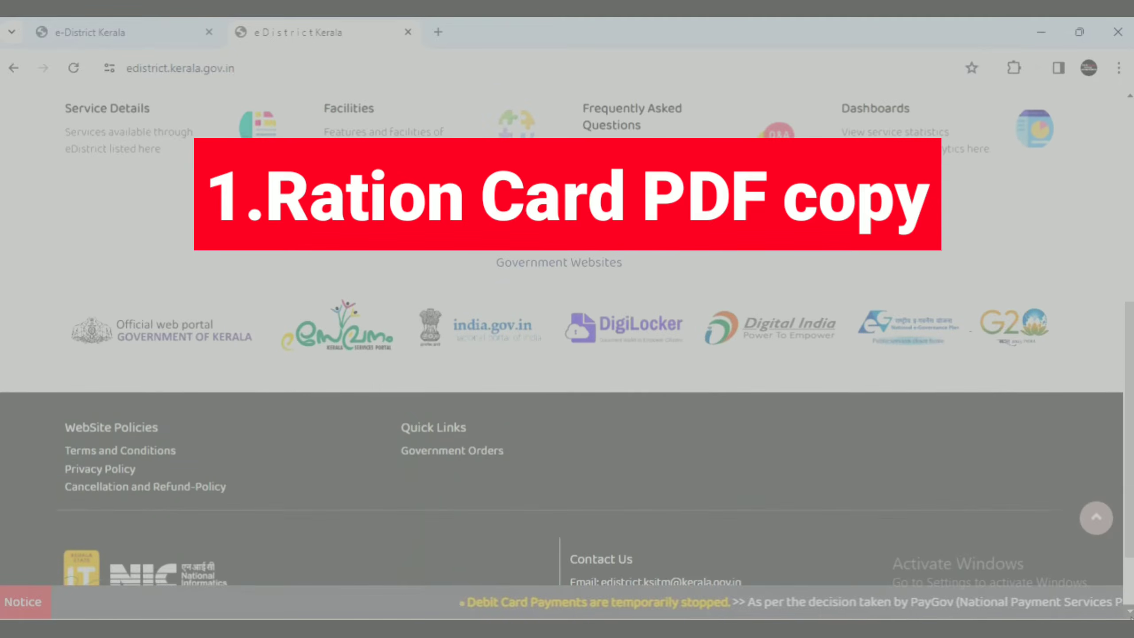
drag(1128, 565, 1129, 344)
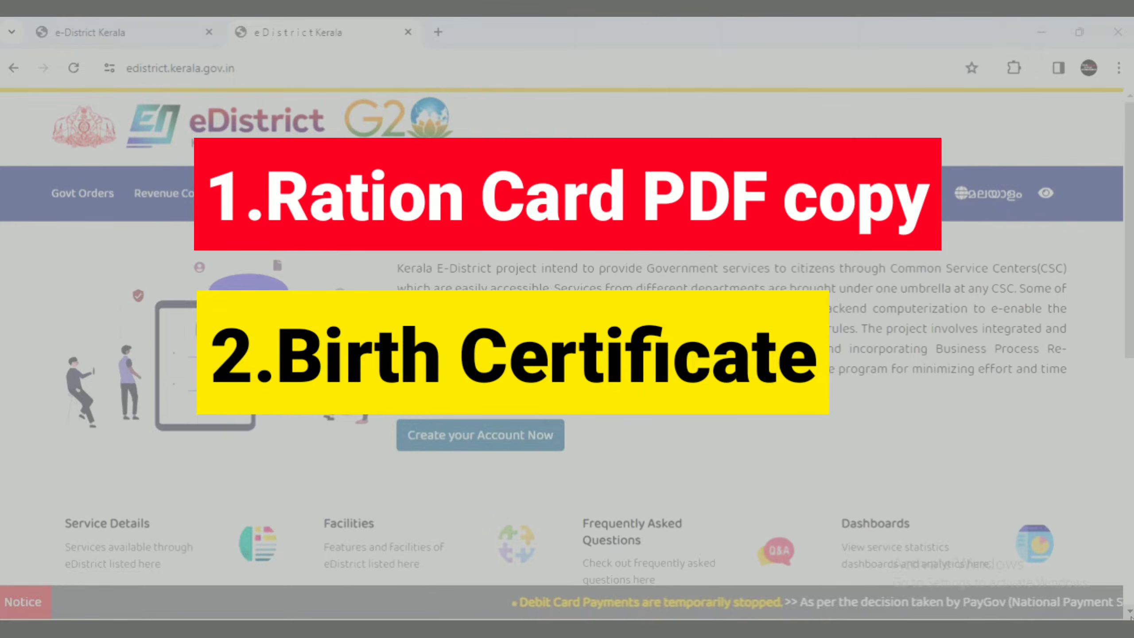
scroll(562, 340, down, 8)
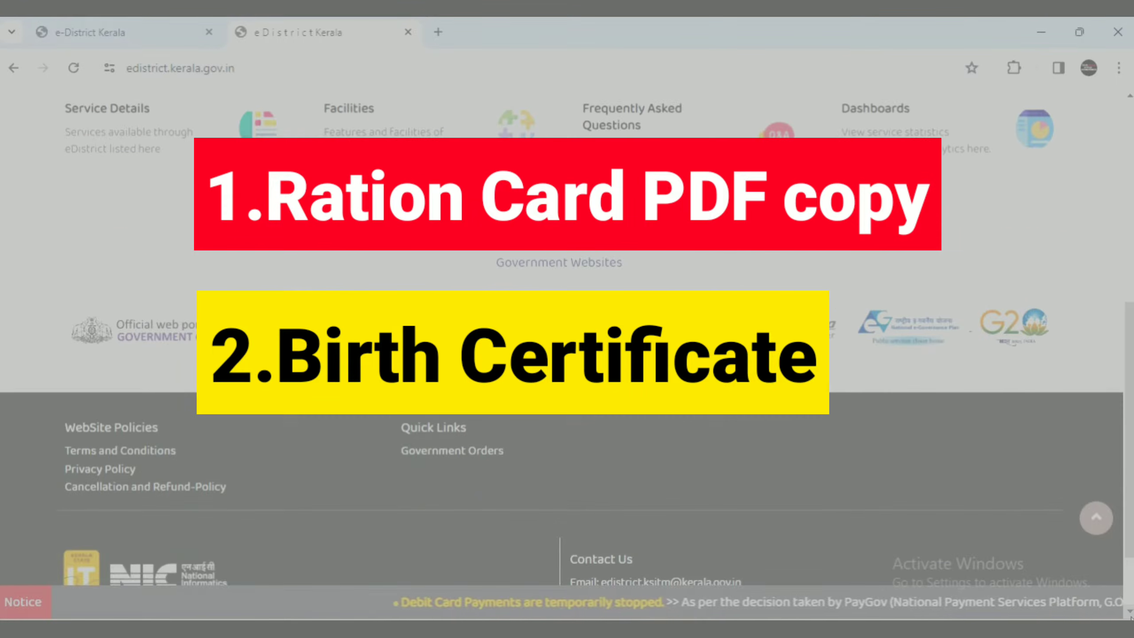
scroll(567, 339, up, 8)
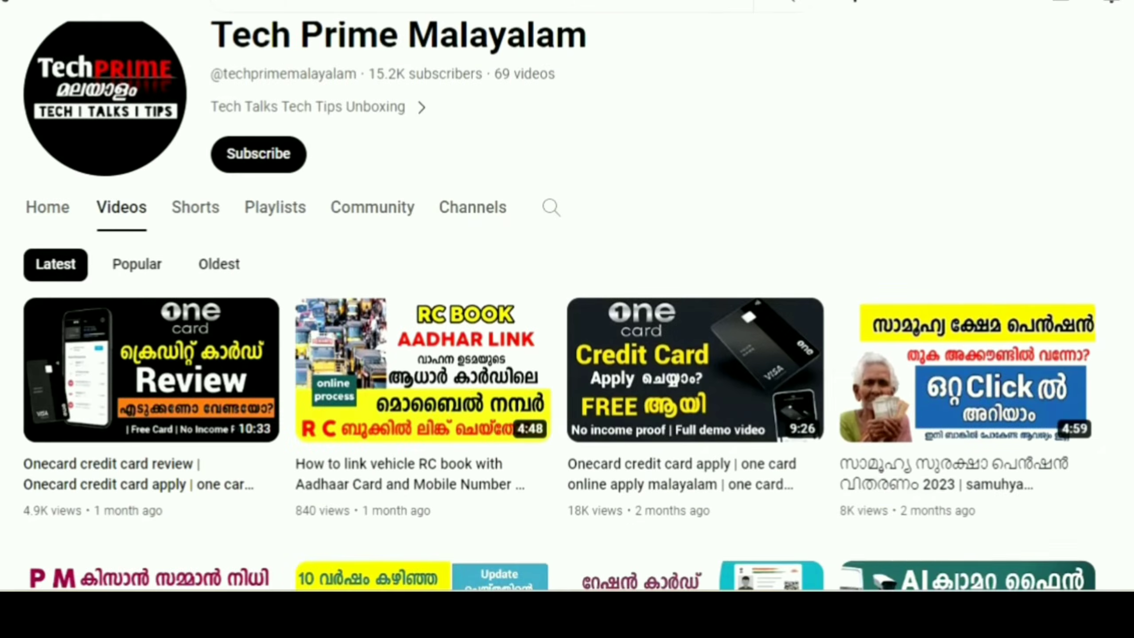
scroll(567, 313, down, 15)
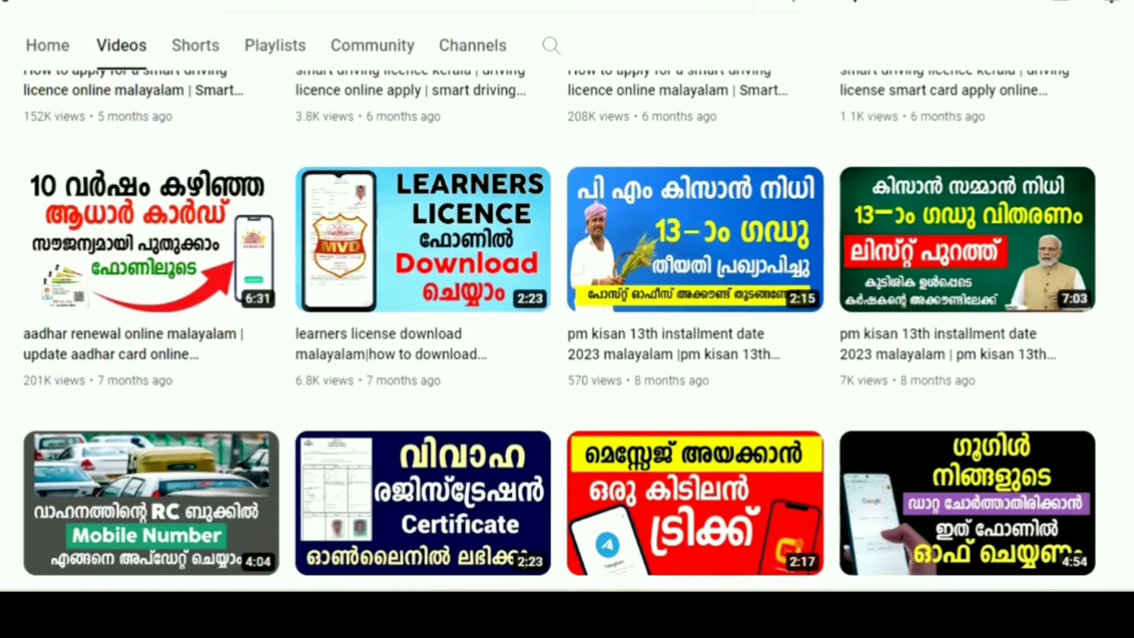
scroll(567, 313, down, 15)
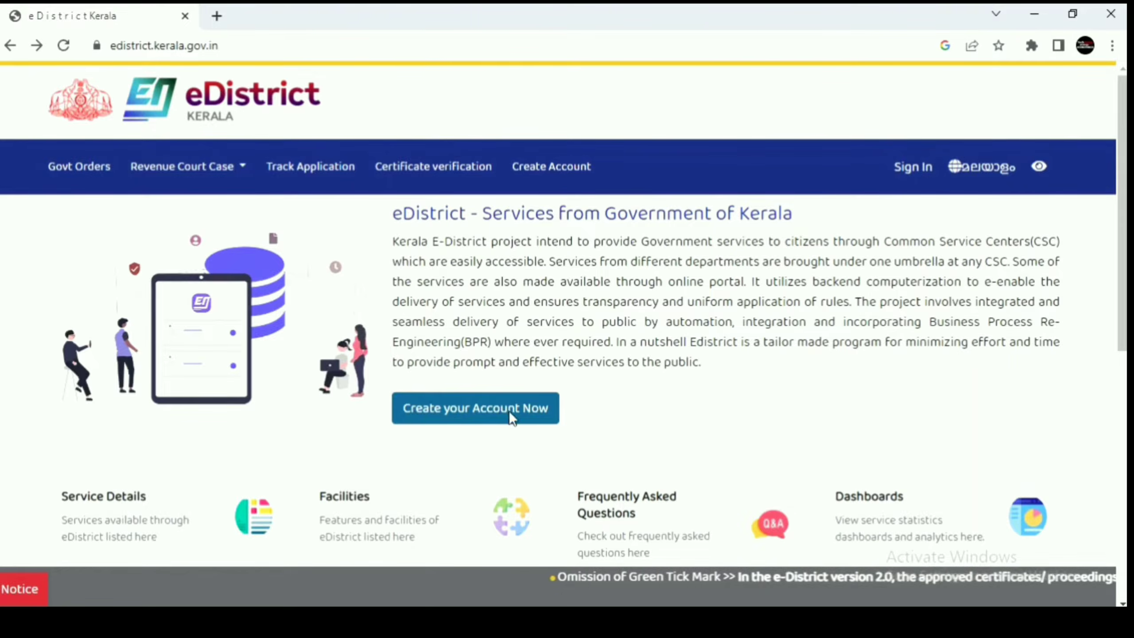
click(475, 404)
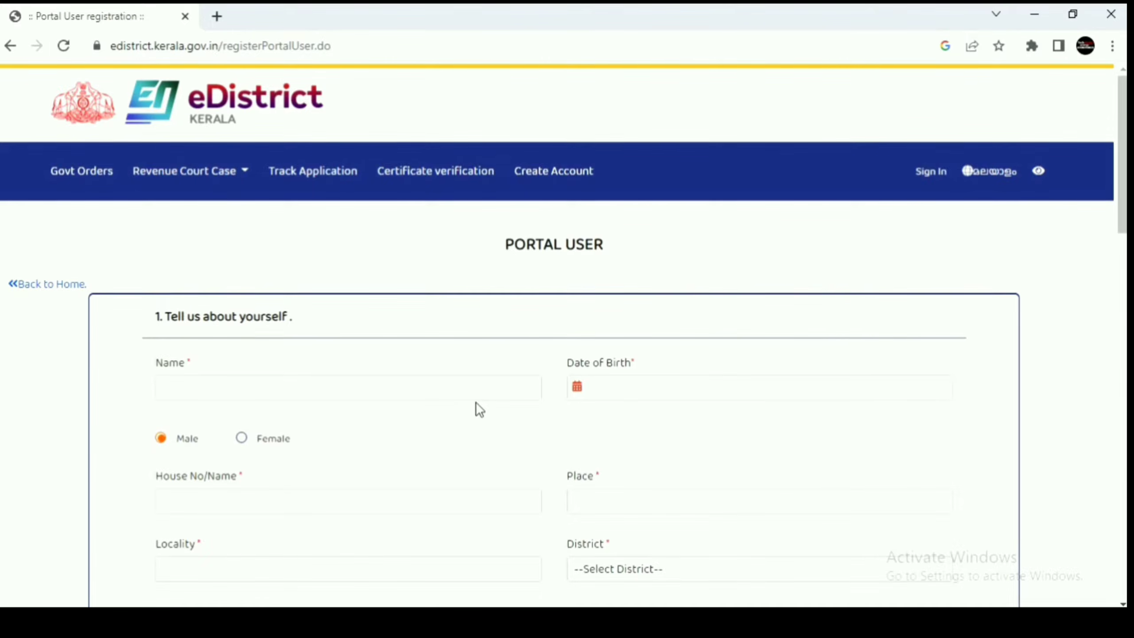
click(436, 396)
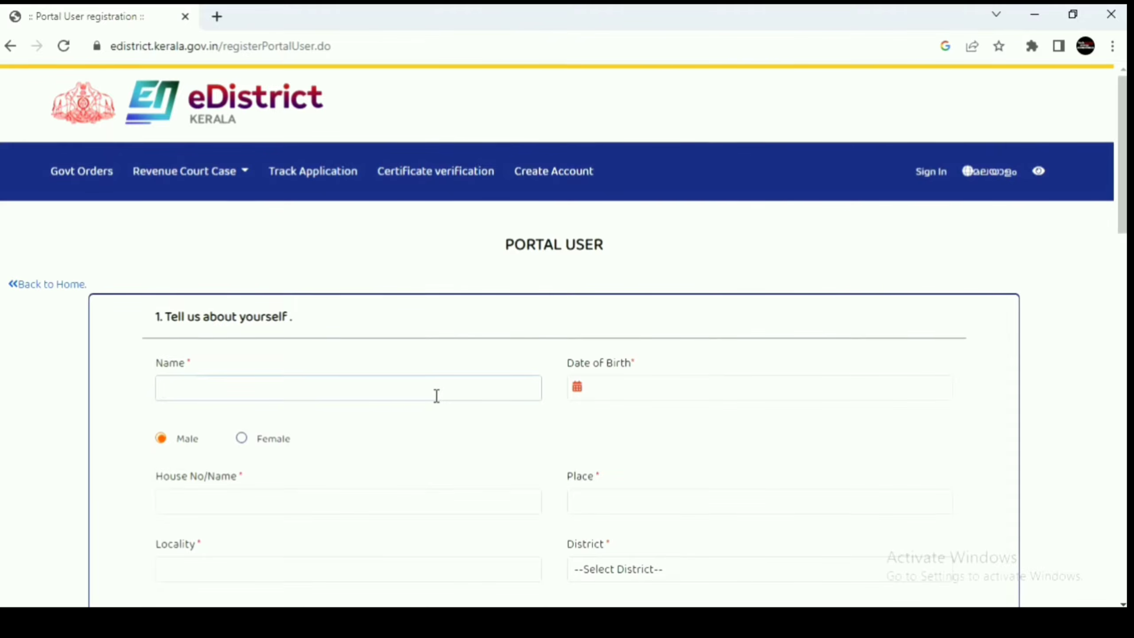
text(p)
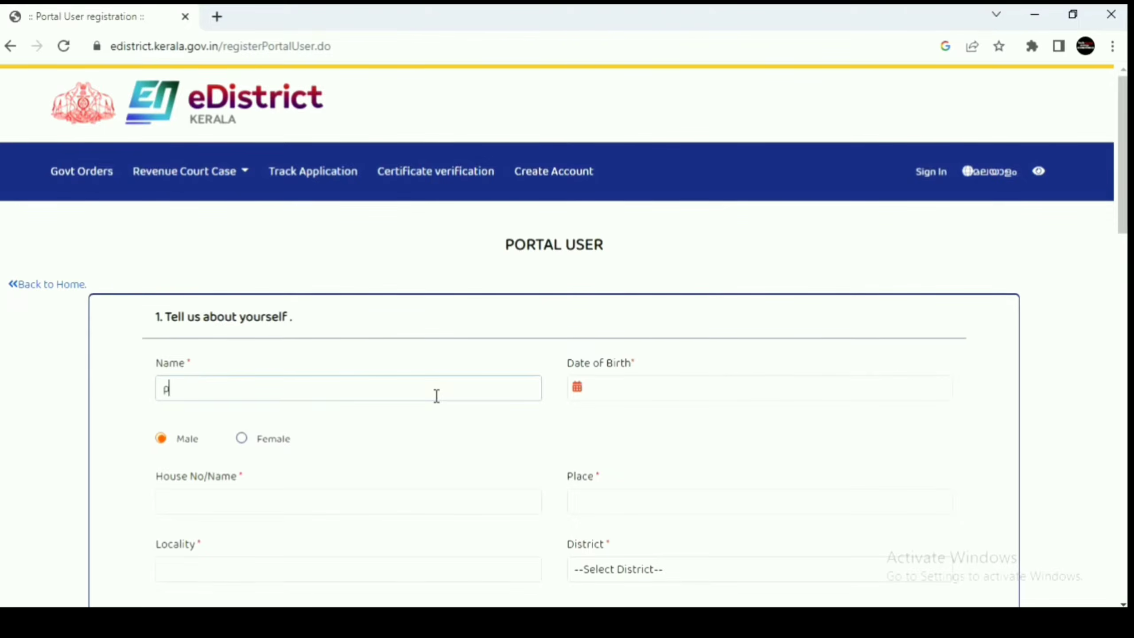
text(raxxxxx txxxxx)
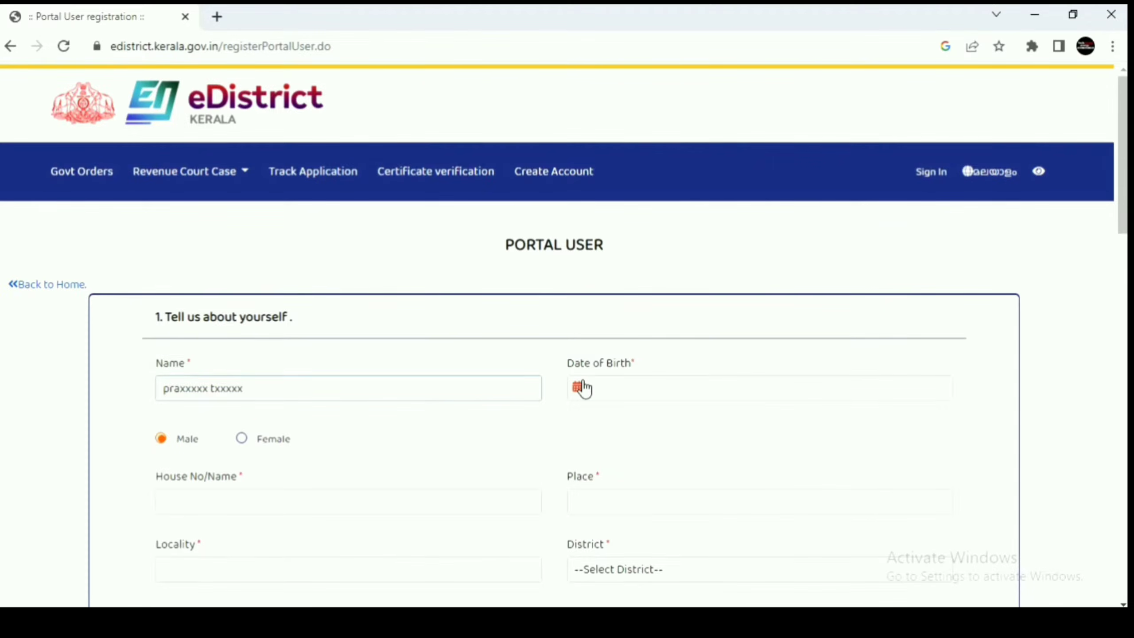
click(577, 387)
click(685, 415)
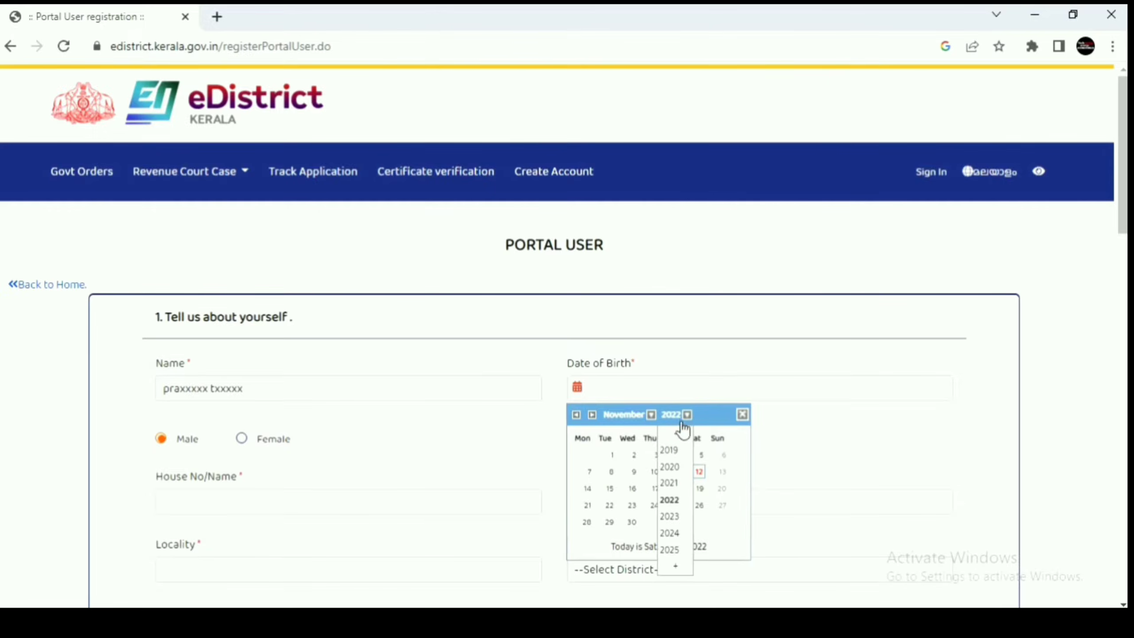
click(670, 472)
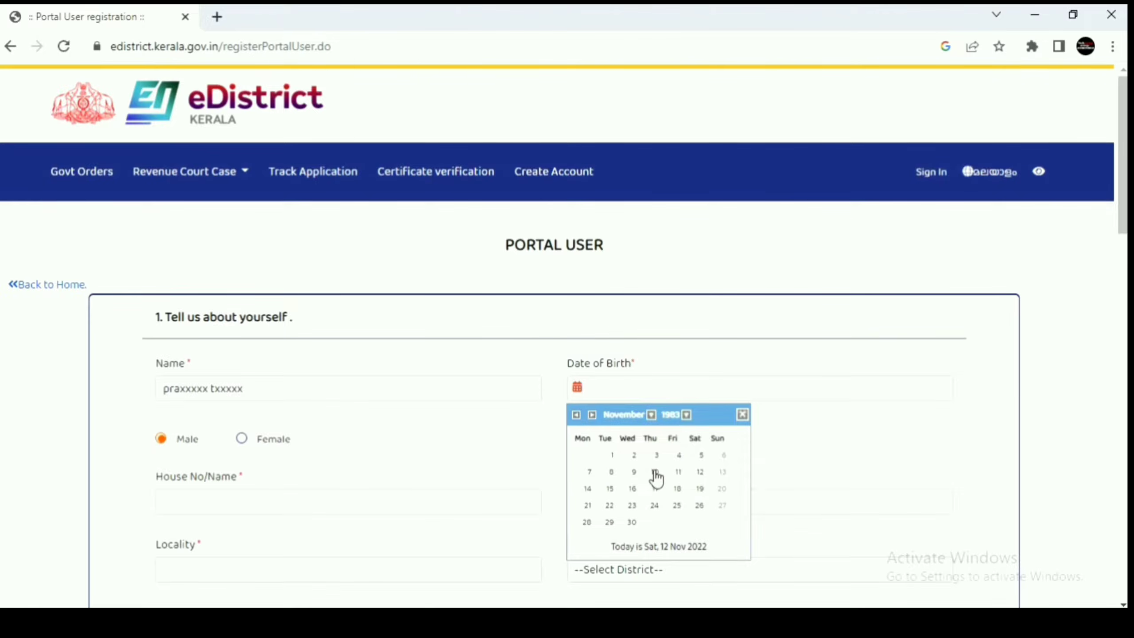
click(654, 472)
- Fill in the house name, place and locality, and choose Ernakulam as the district
click(245, 501)
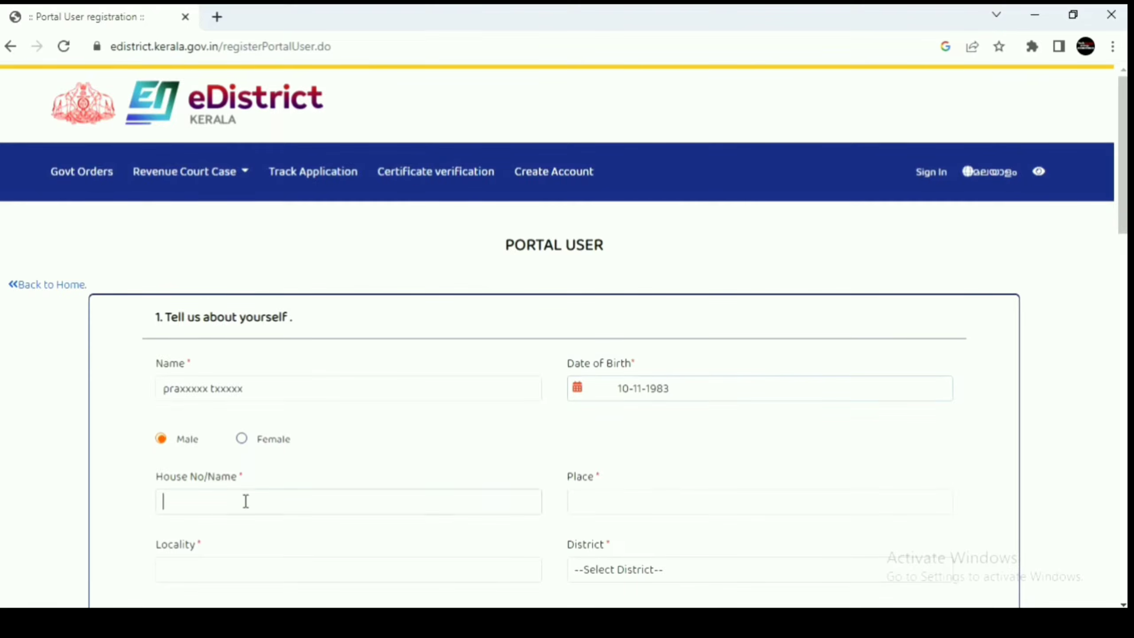
text(xxxxx)
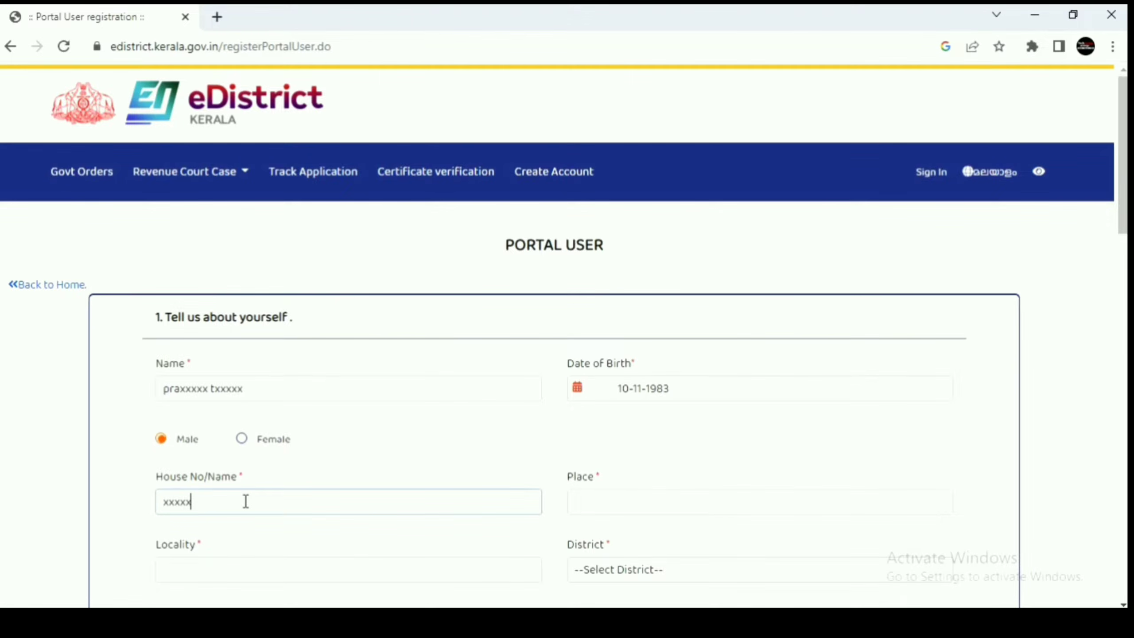
text(x house)
click(591, 503)
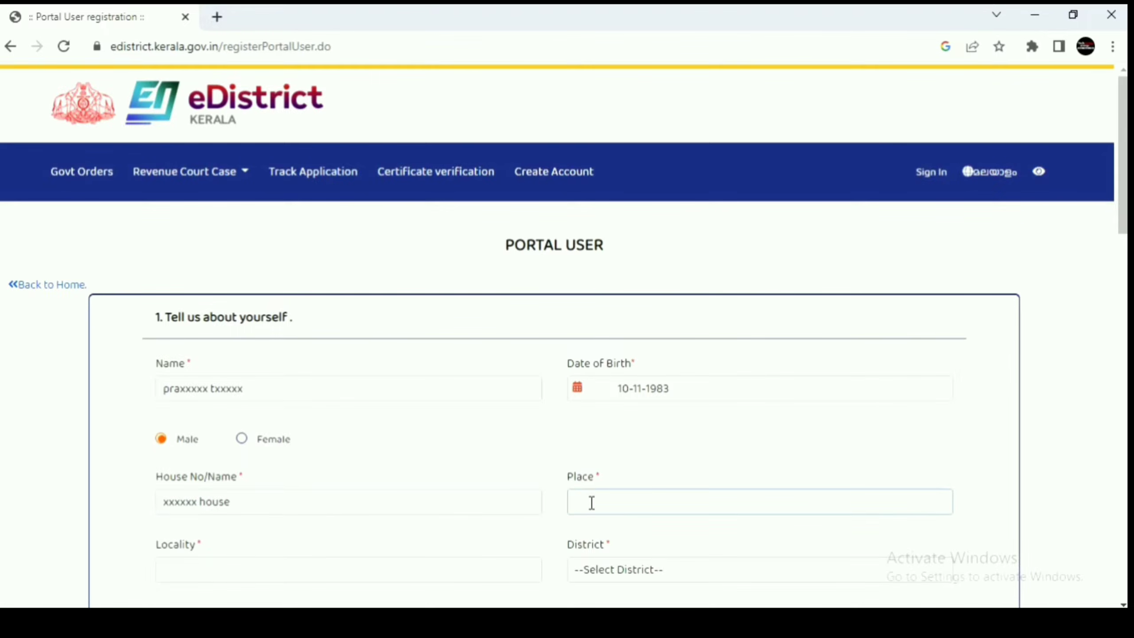
text(xxxxxxxkpdy)
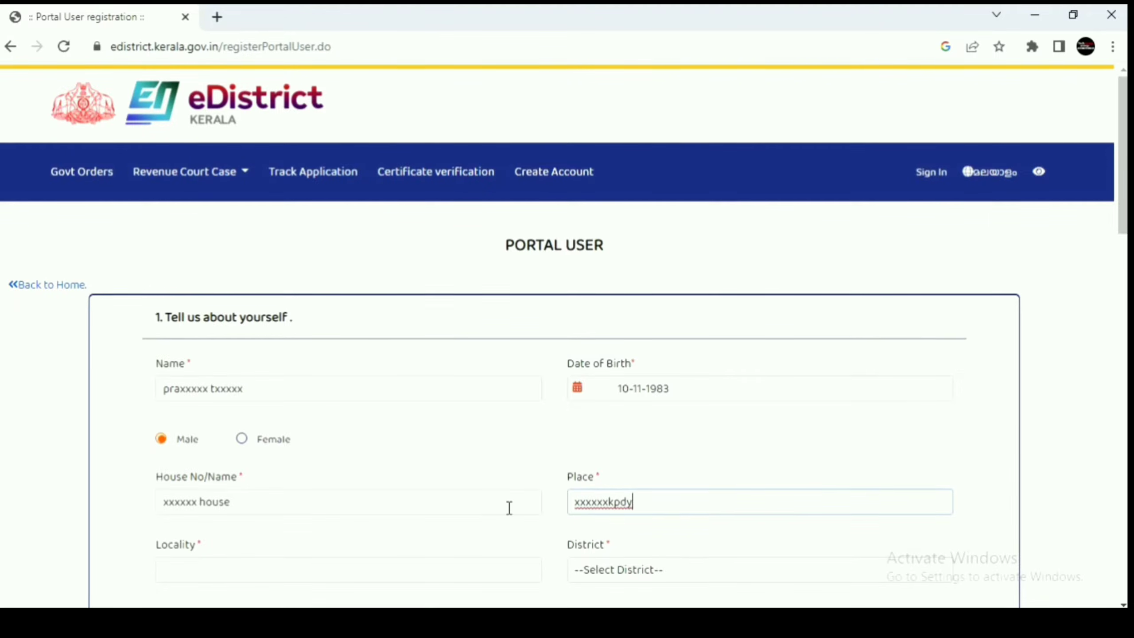
scroll(509, 508, down, 2)
click(354, 482)
text(xxxxxpura)
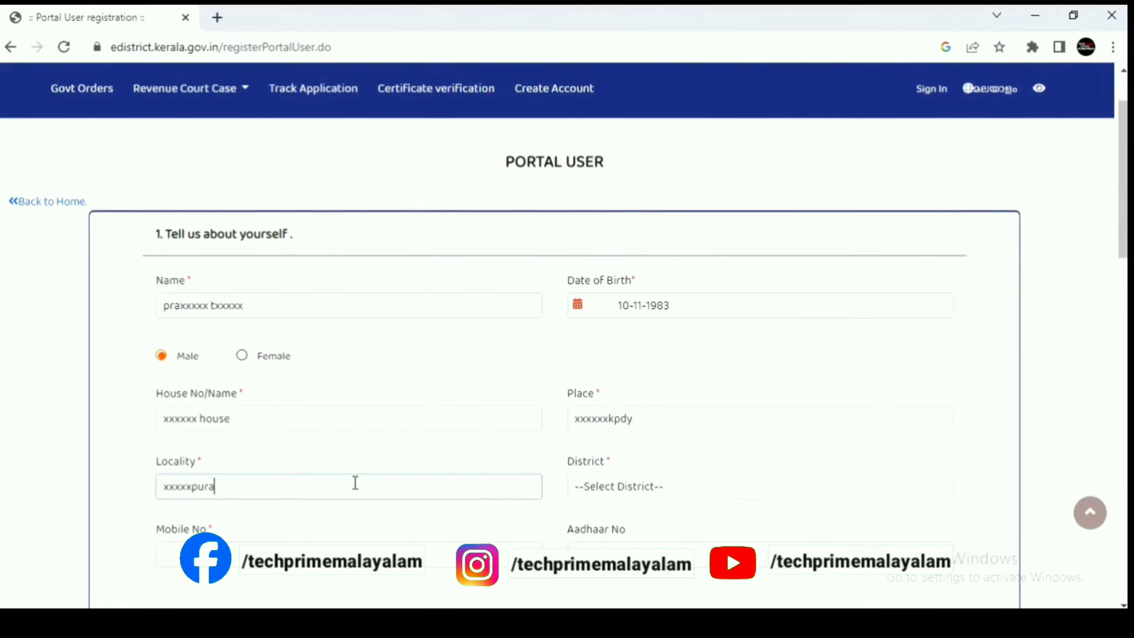
text(m)
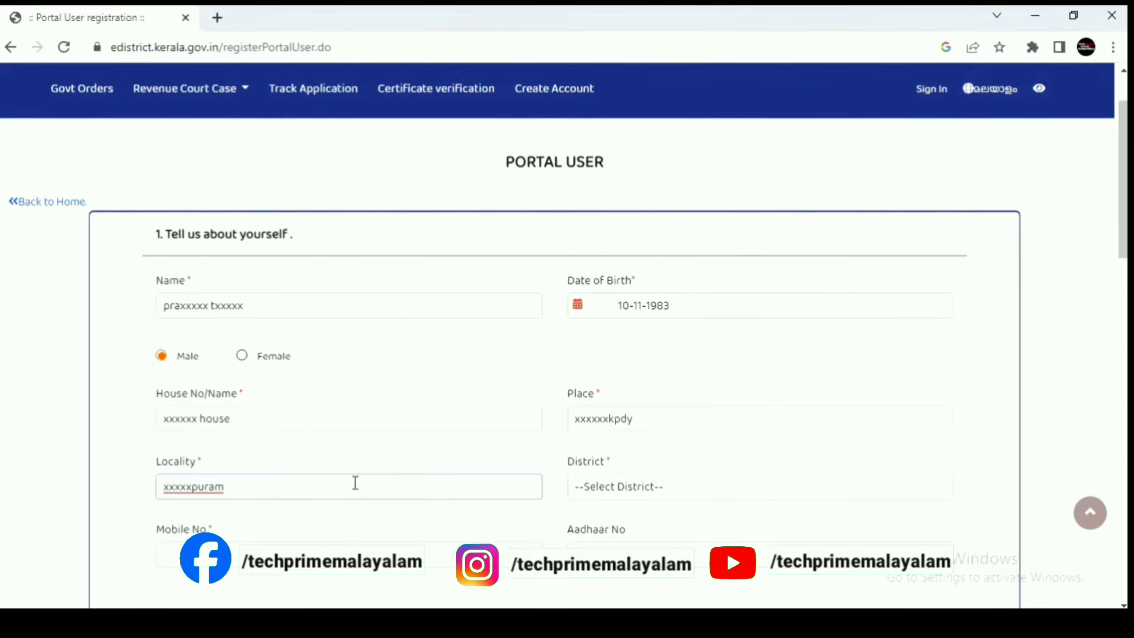
click(614, 491)
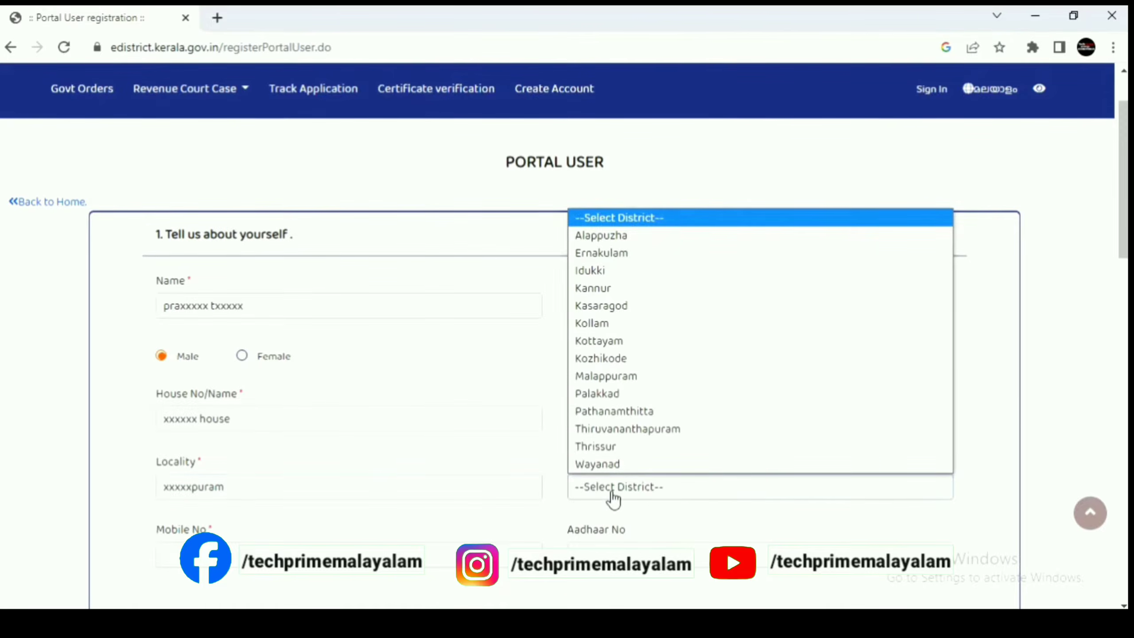
click(601, 253)
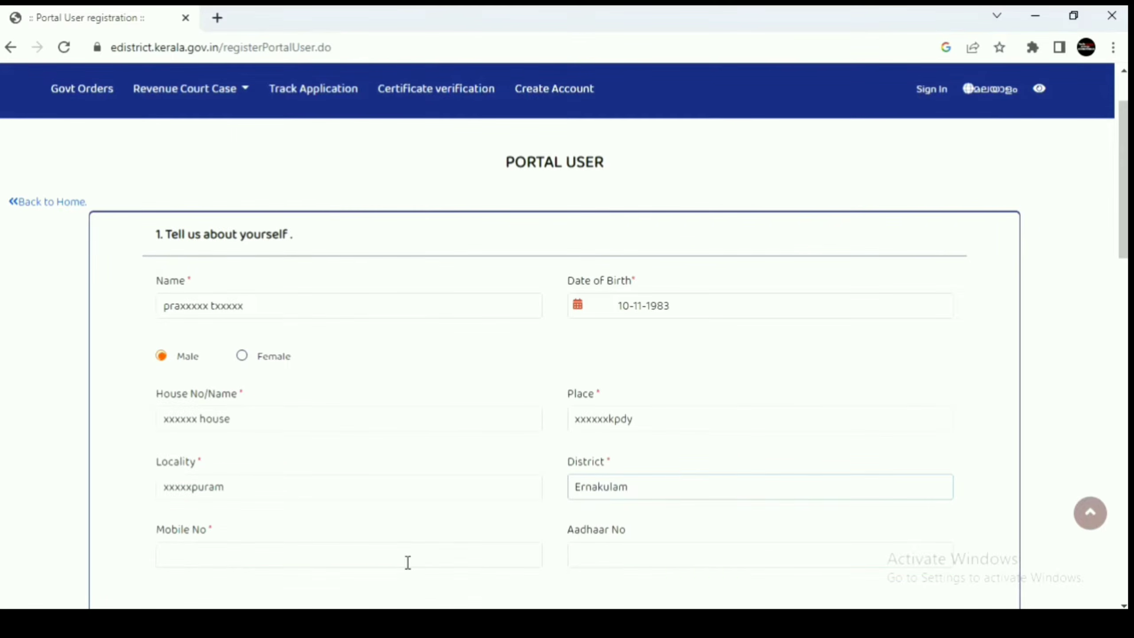
click(407, 562)
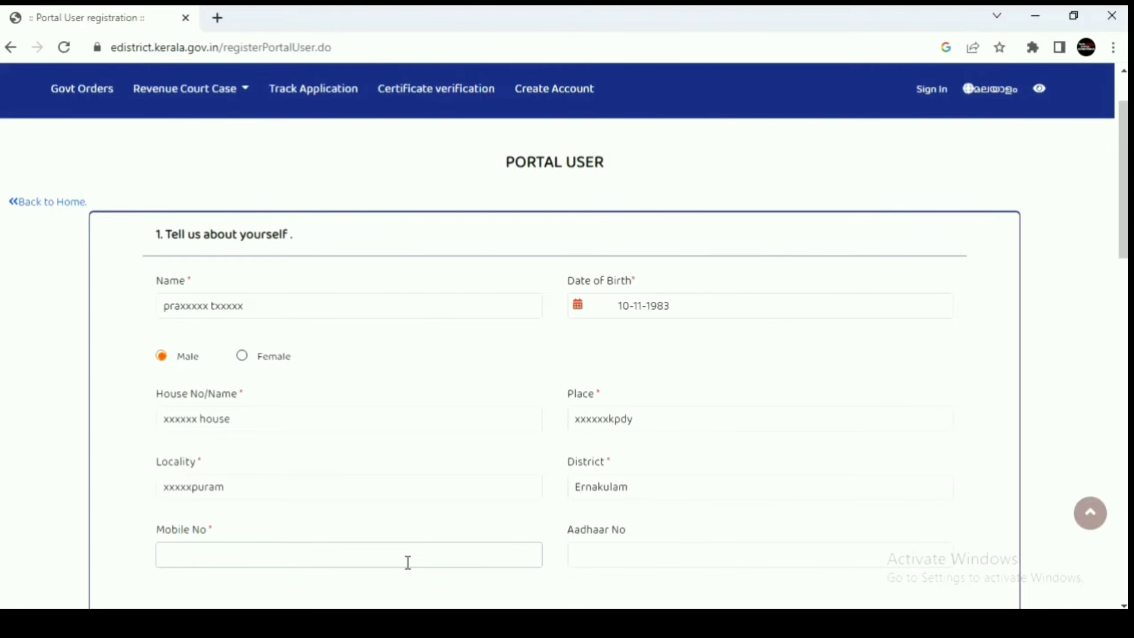
- Enter the applicant's mobile number and Aadhaar number
text(98)
text(xxxxxxxx)
scroll(513, 402, down, 5)
click(621, 303)
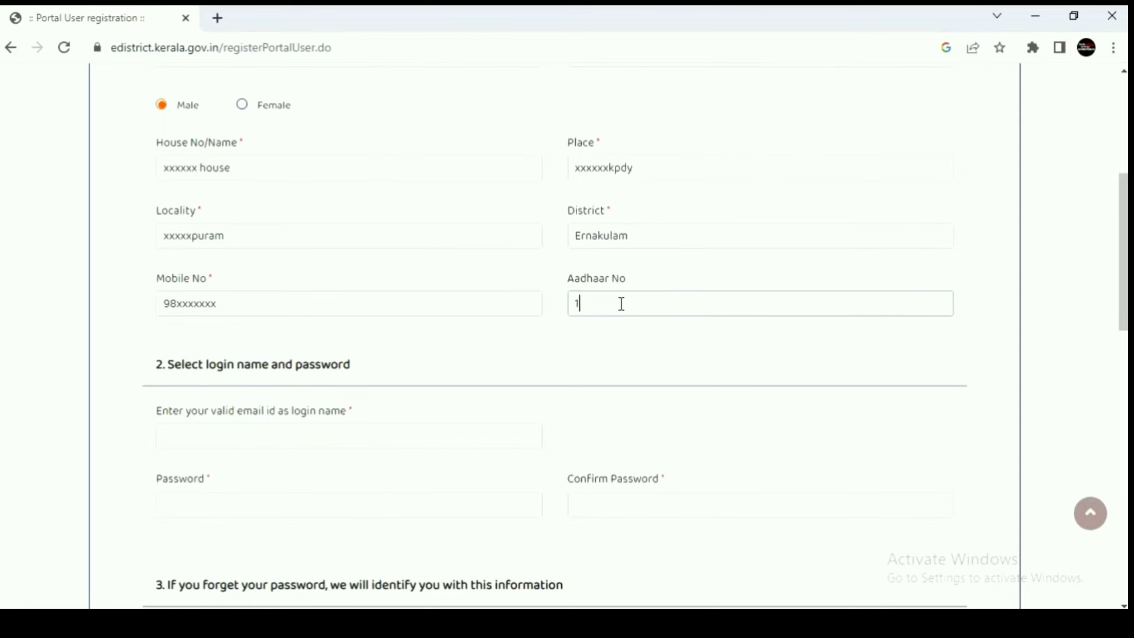
- Enter the e-mail login name, then fill in and confirm the account password
click(389, 433)
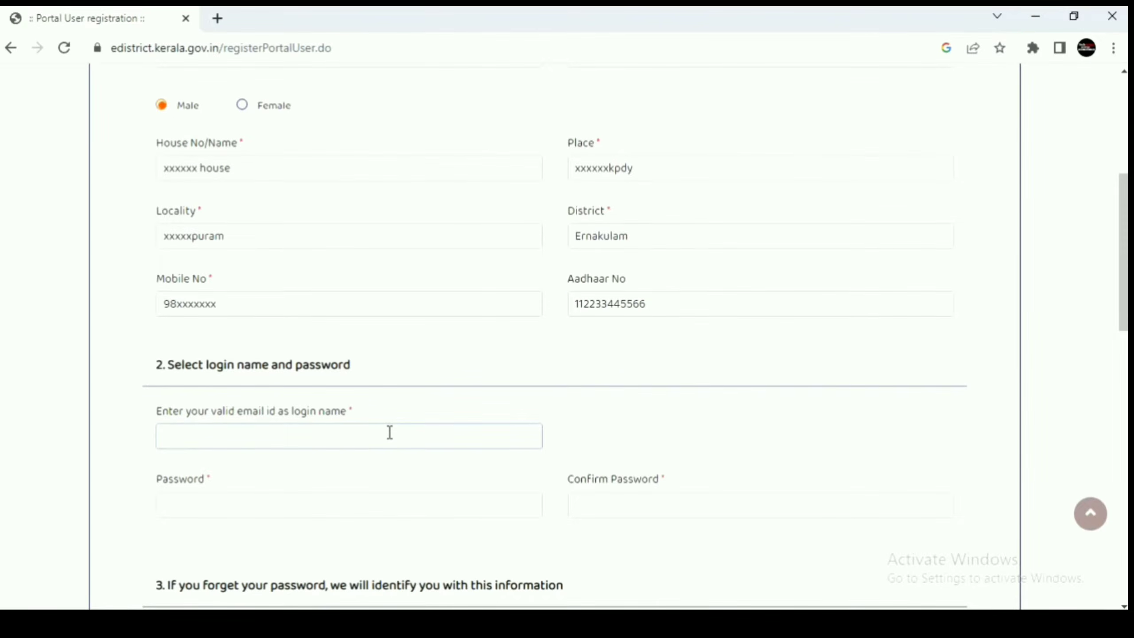
text(techxxxxx)
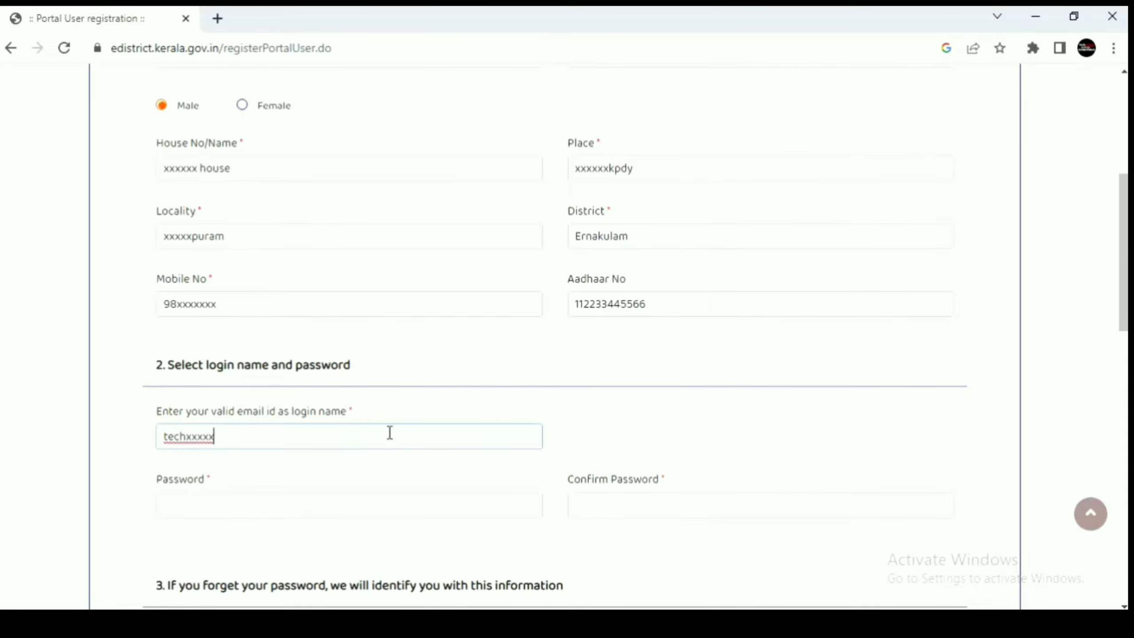
text(xxxxxxx@gmail.com)
click(323, 498)
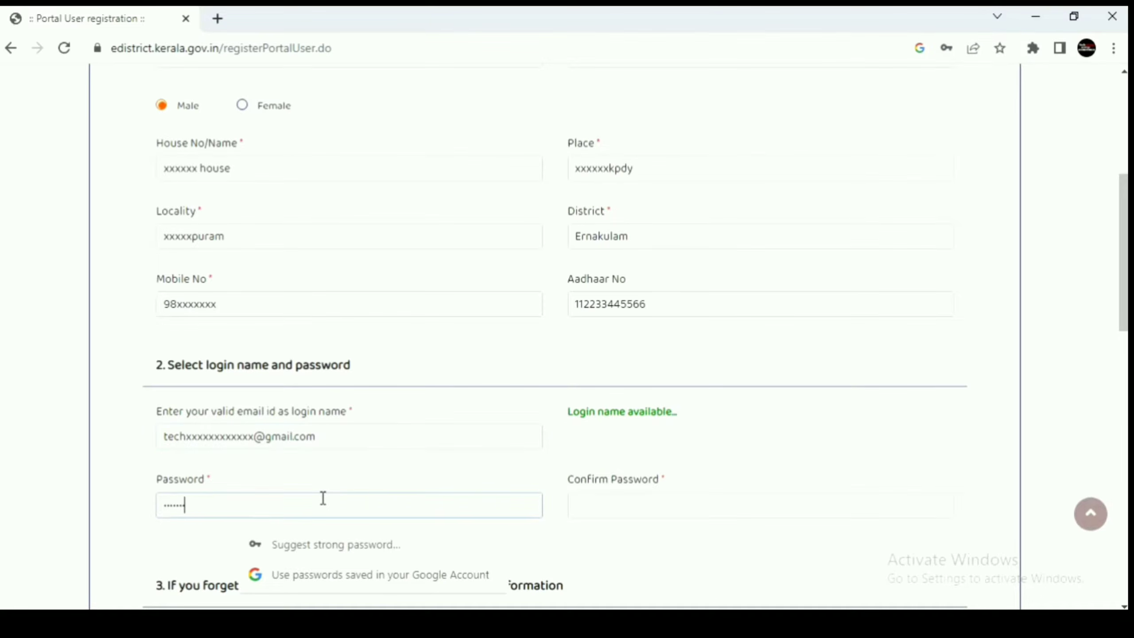
click(585, 516)
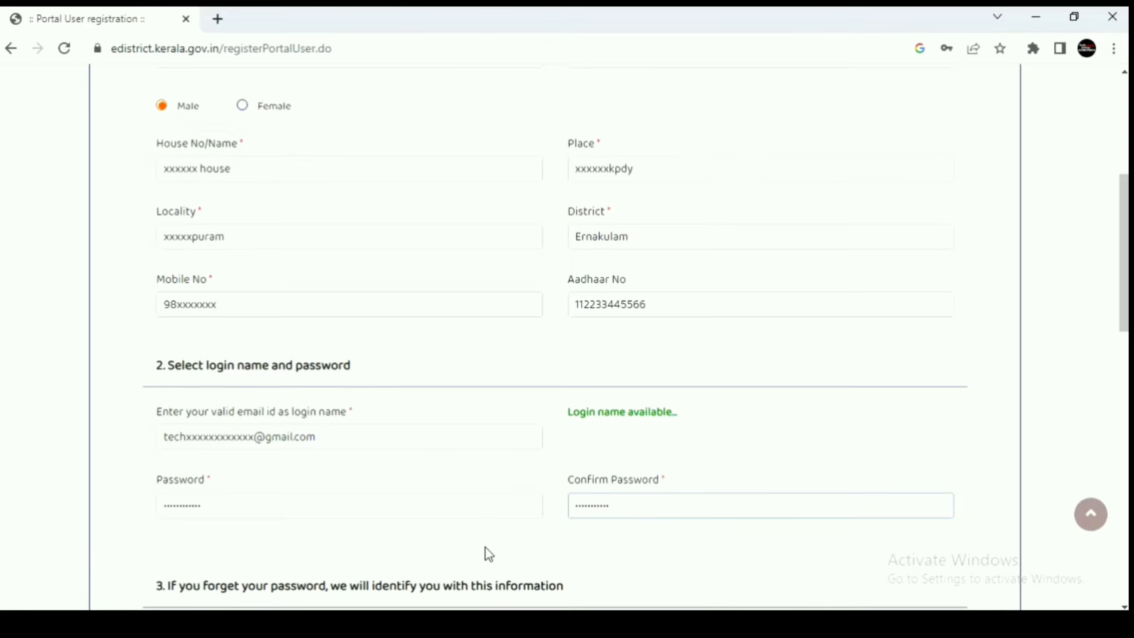
scroll(489, 553, down, 5)
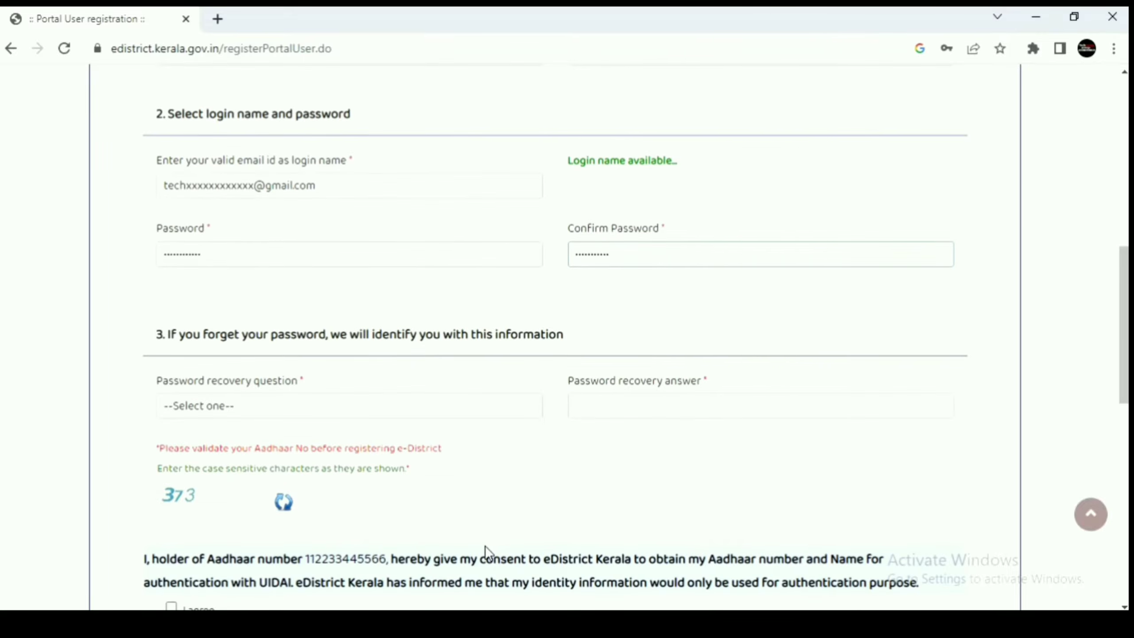
- Choose the 'What is your School name?' recovery question, enter its answer, and validate the Aadhaar
click(411, 418)
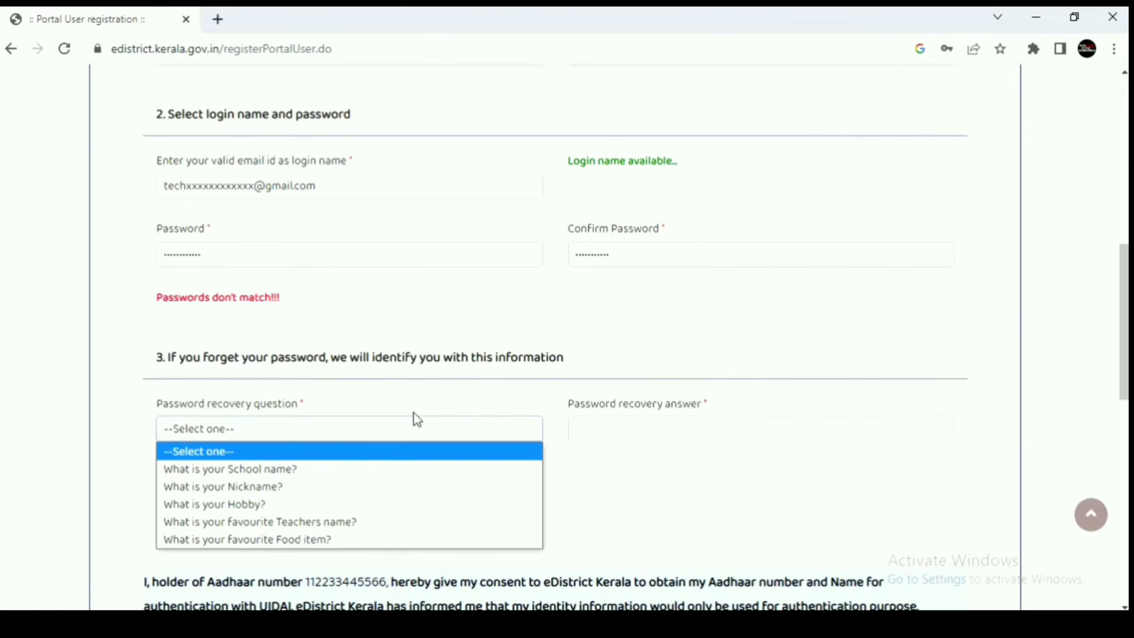
click(383, 469)
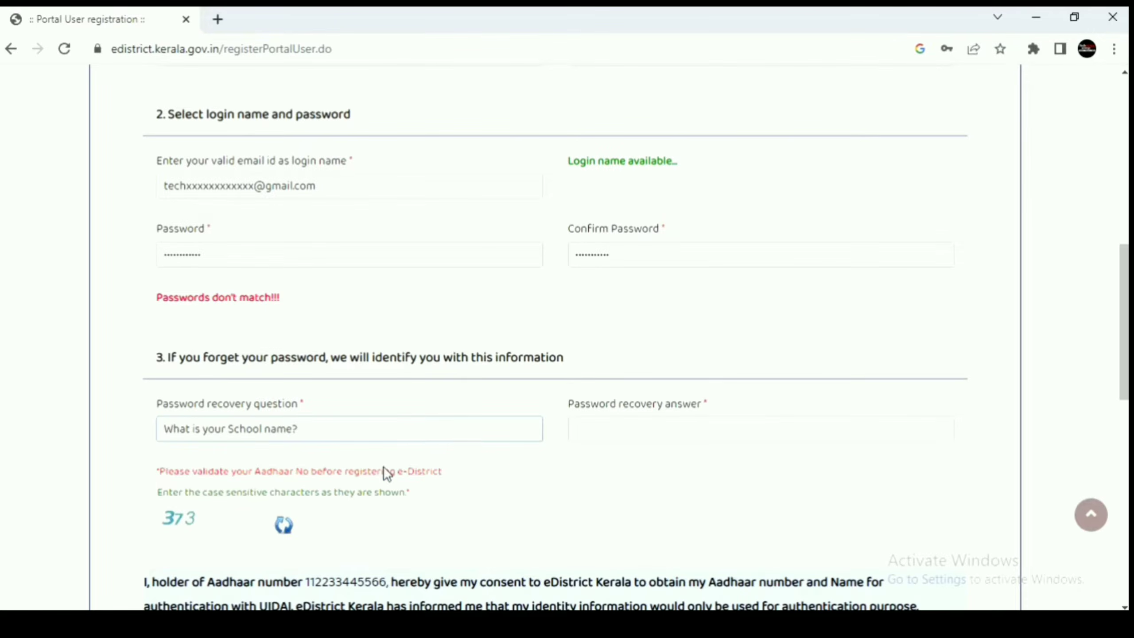
click(584, 428)
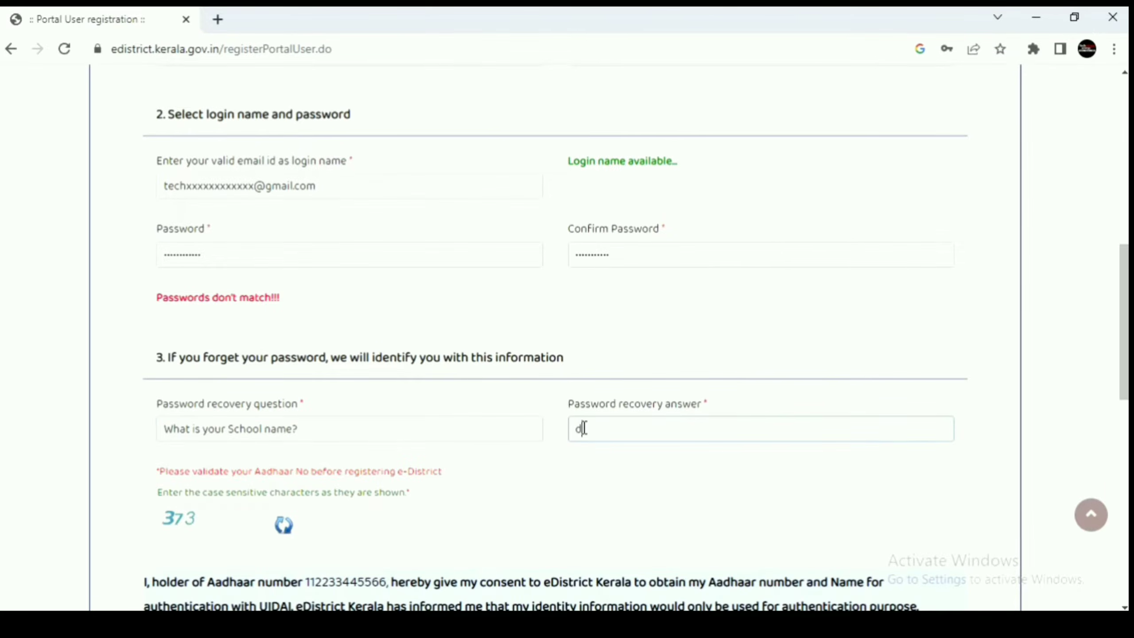
text(dxxxx)
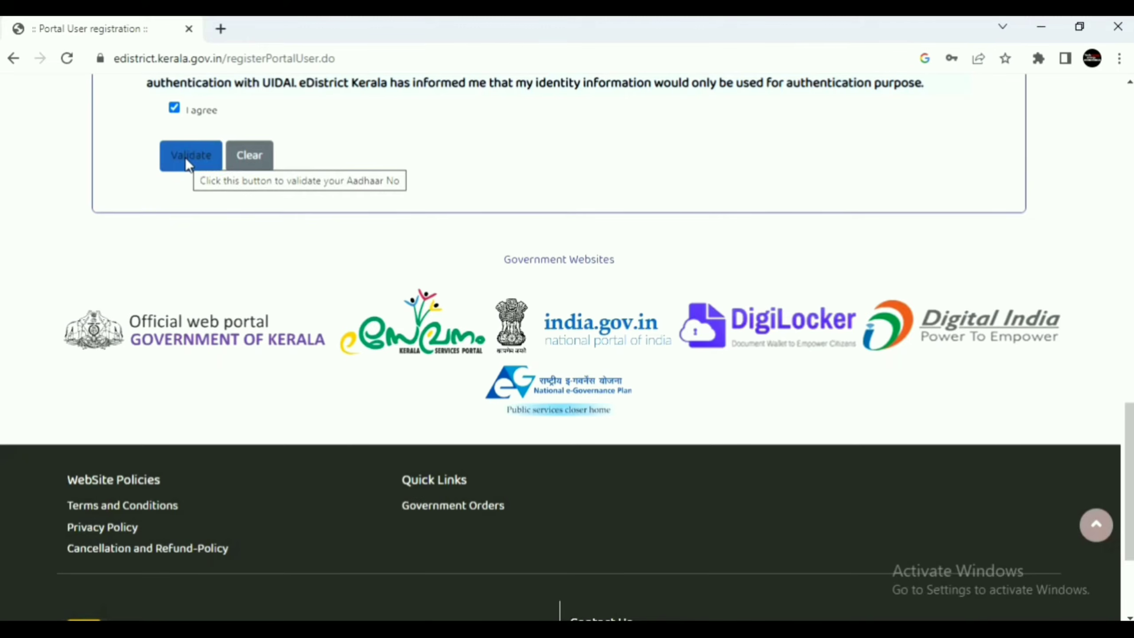
click(186, 160)
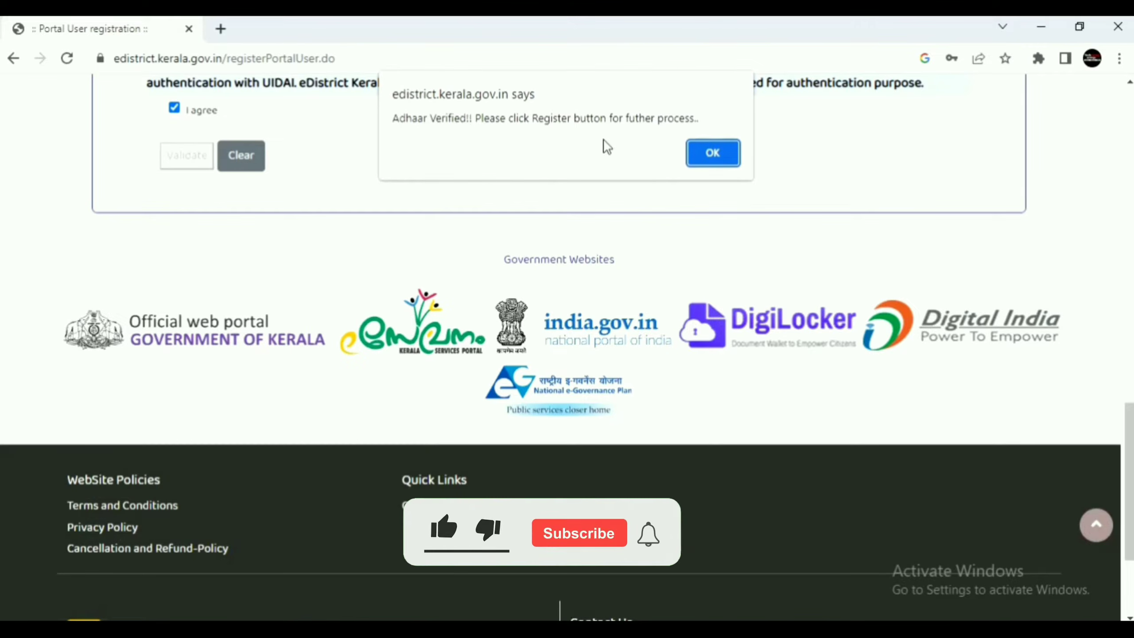
- Confirm the account with the mobile security code, decline saving the password, and continue to login
click(703, 153)
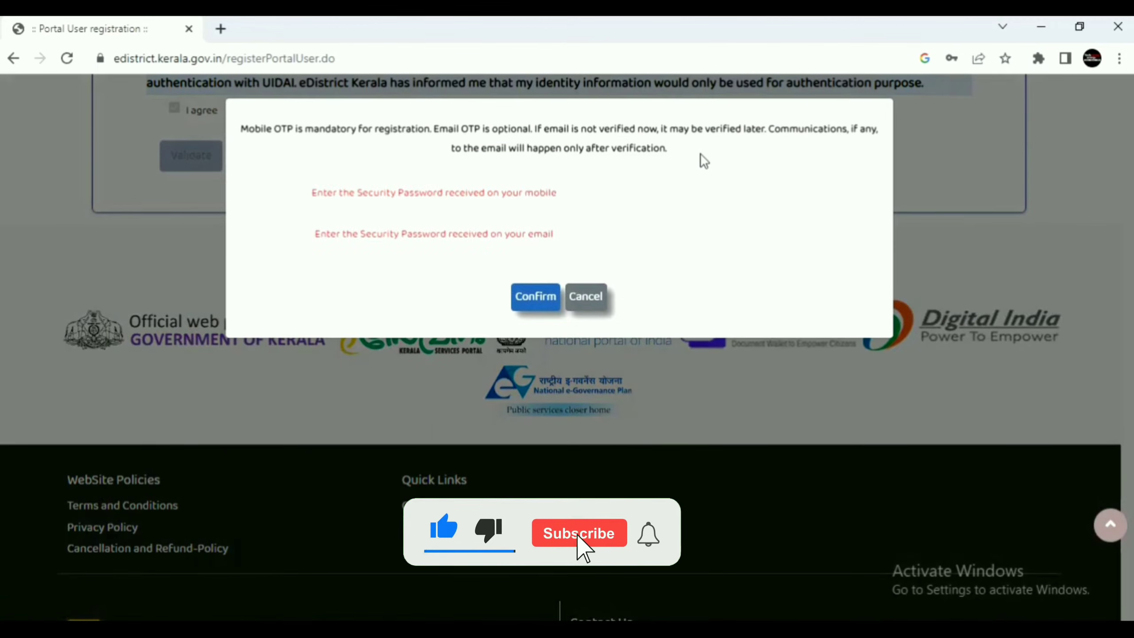
click(647, 209)
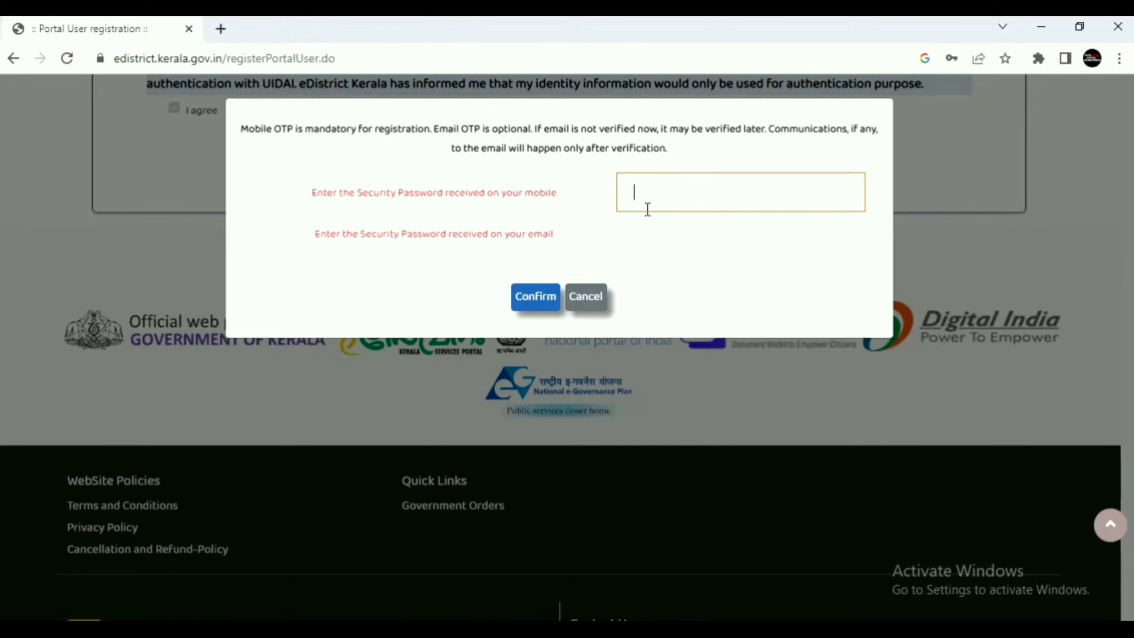
click(527, 296)
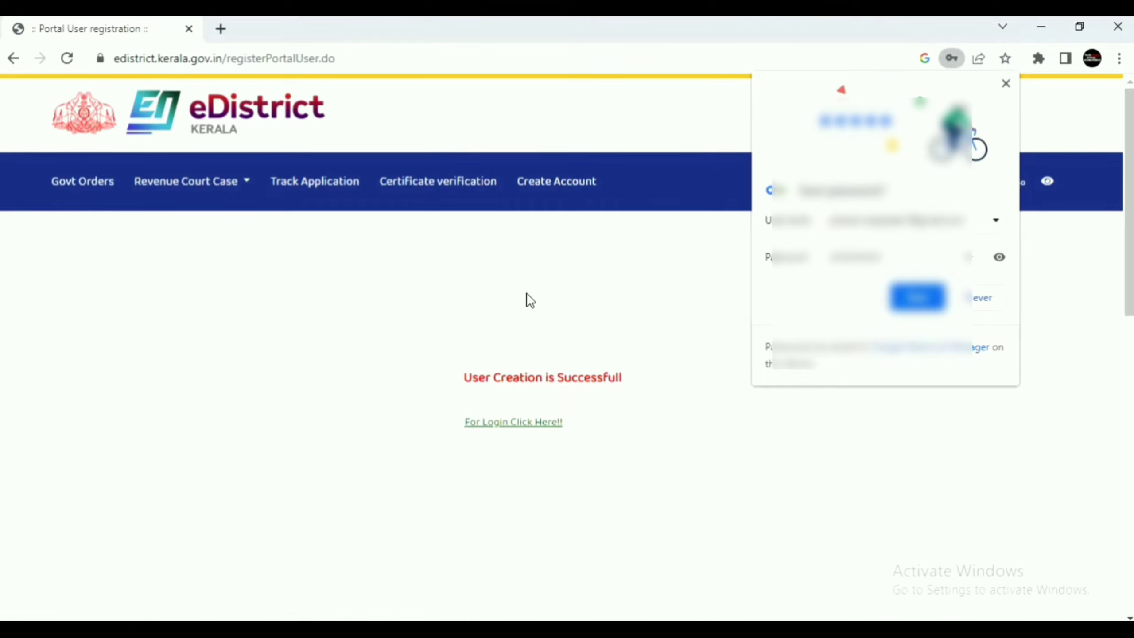
click(993, 298)
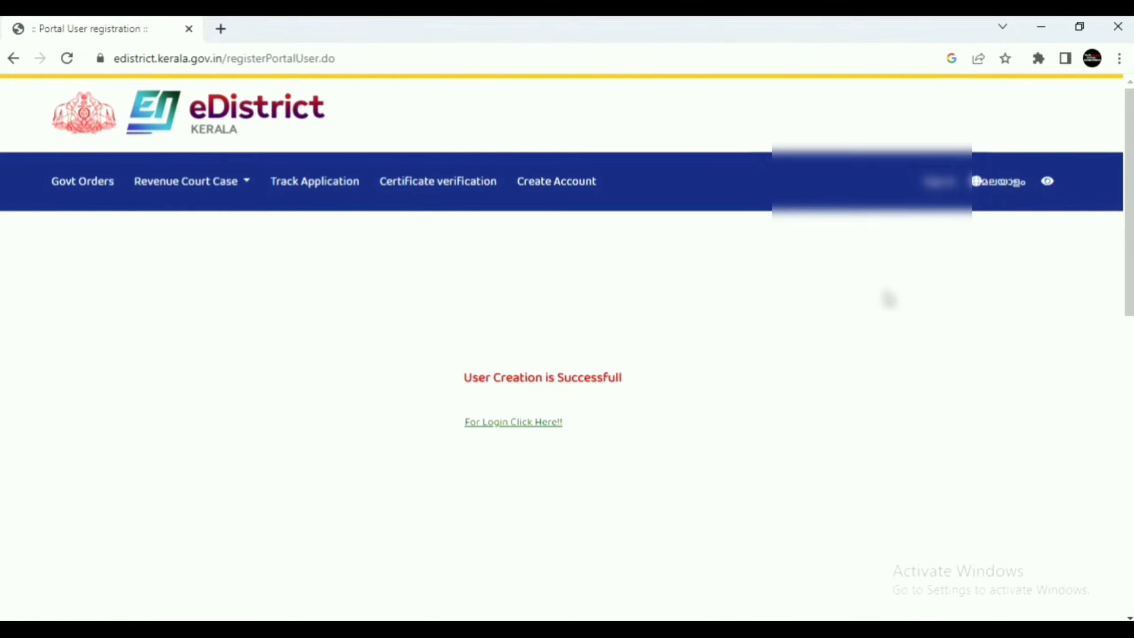
click(514, 422)
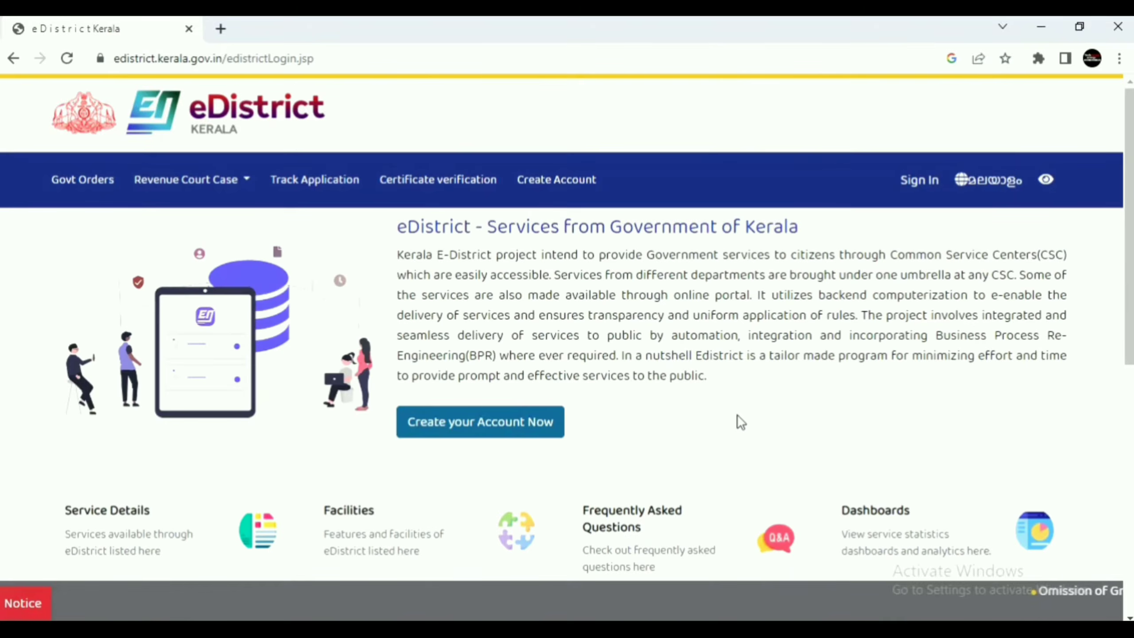
- Sign in to the new portal account using its password and the captcha
click(924, 190)
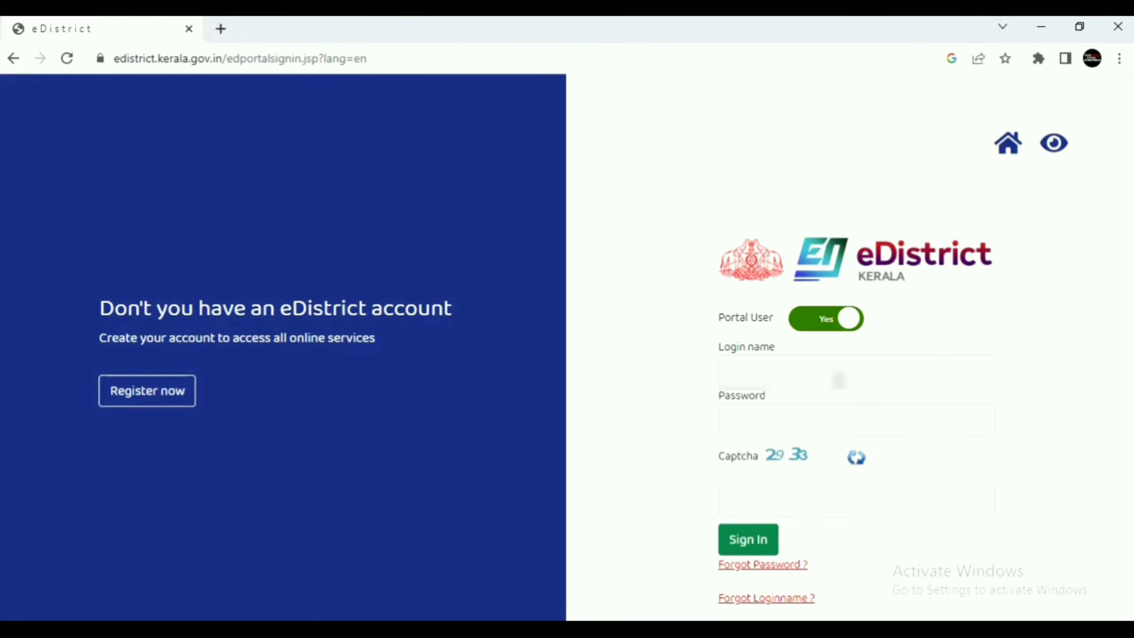
click(761, 422)
text(••••••)
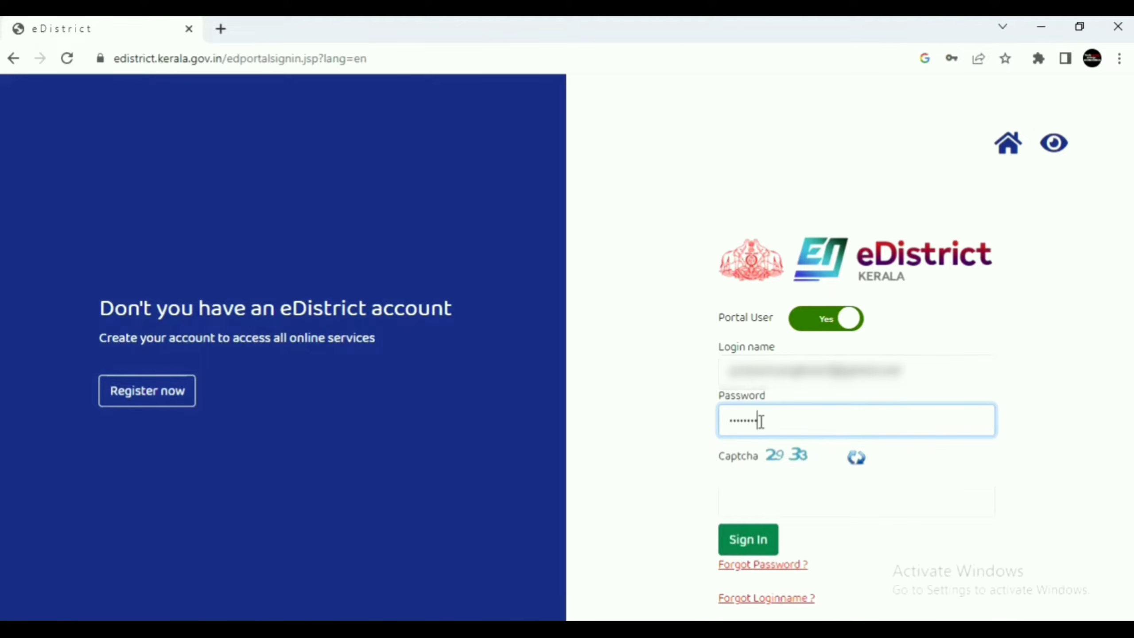
text(••)
click(752, 497)
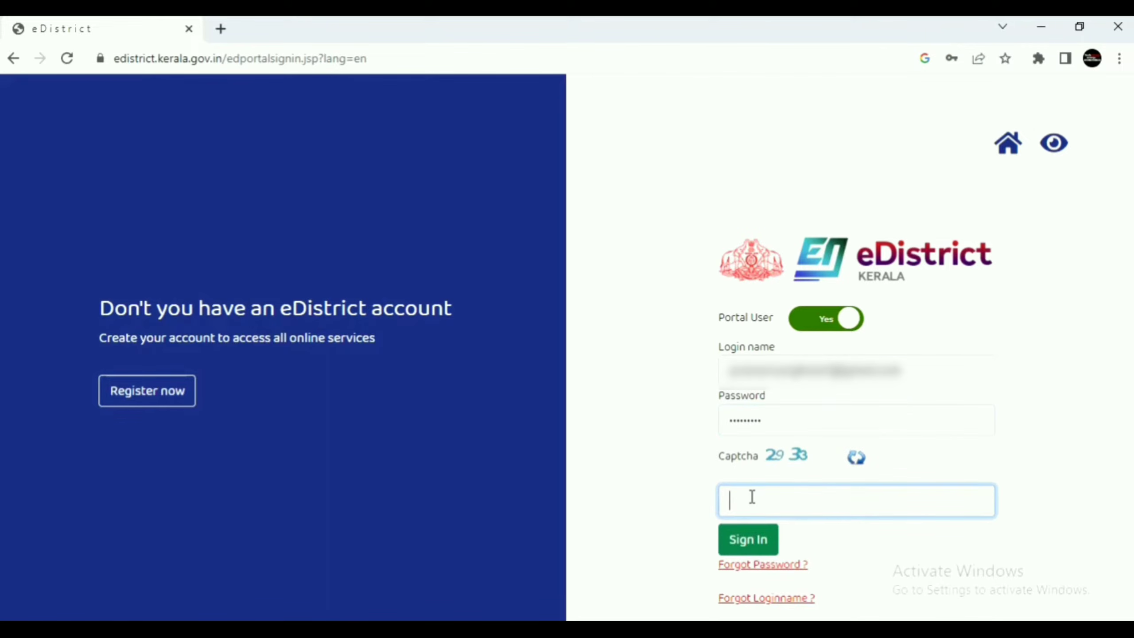
text(2933)
click(753, 532)
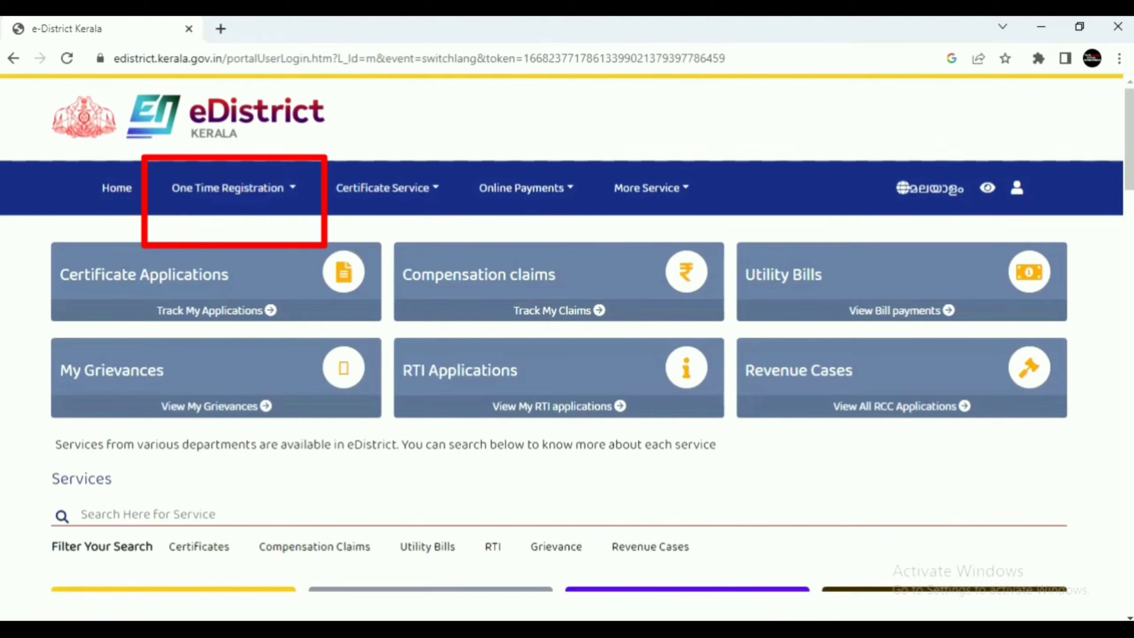
click(227, 198)
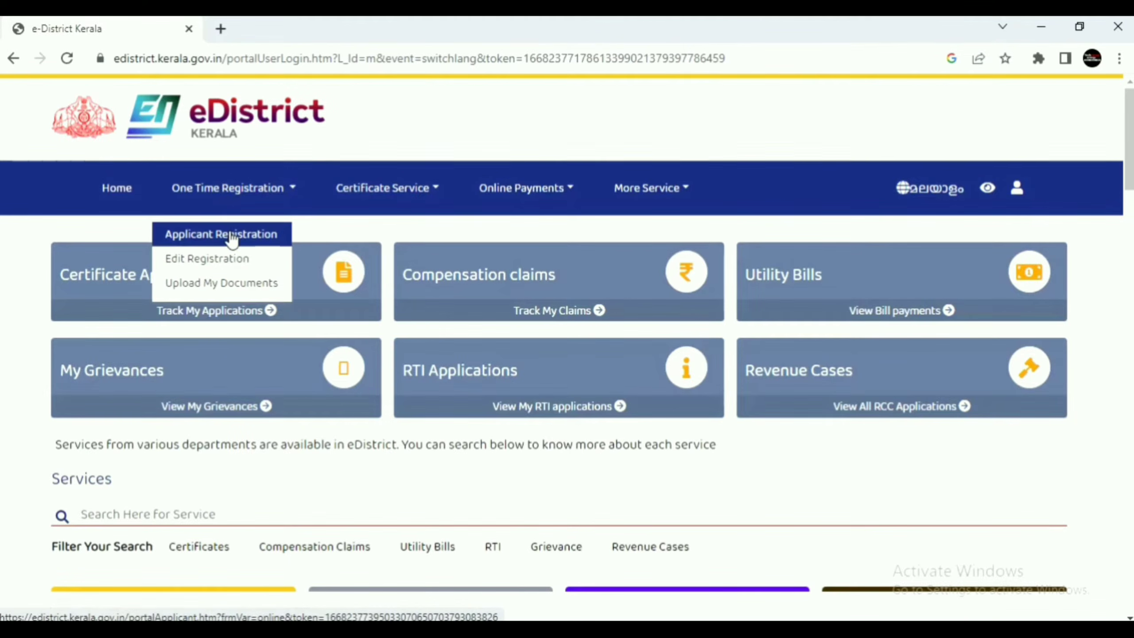
click(228, 233)
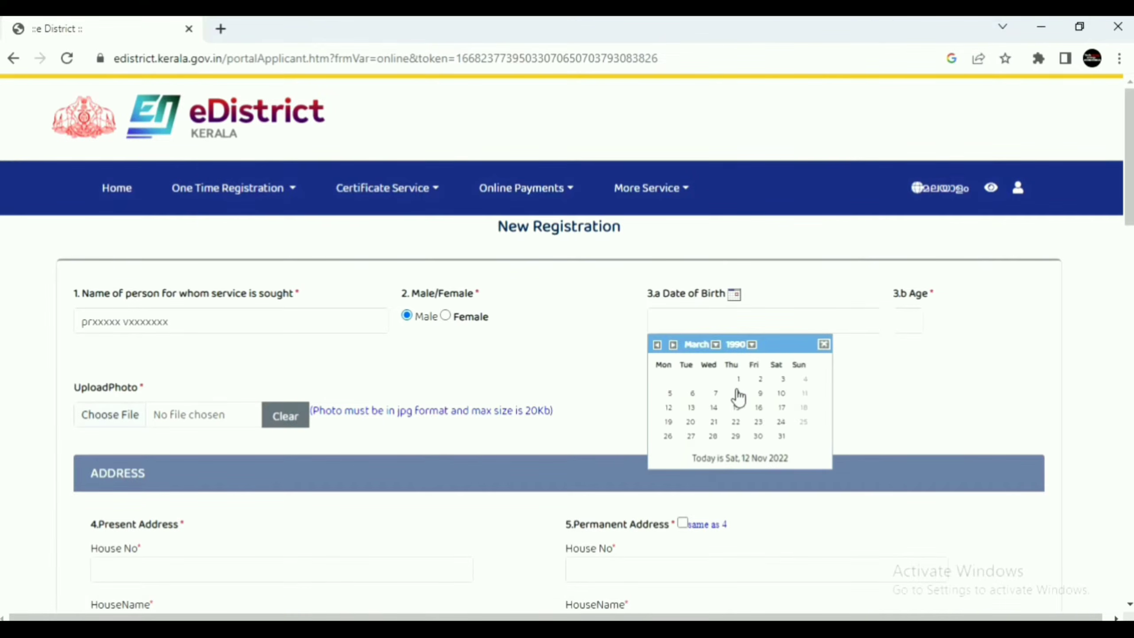
click(737, 389)
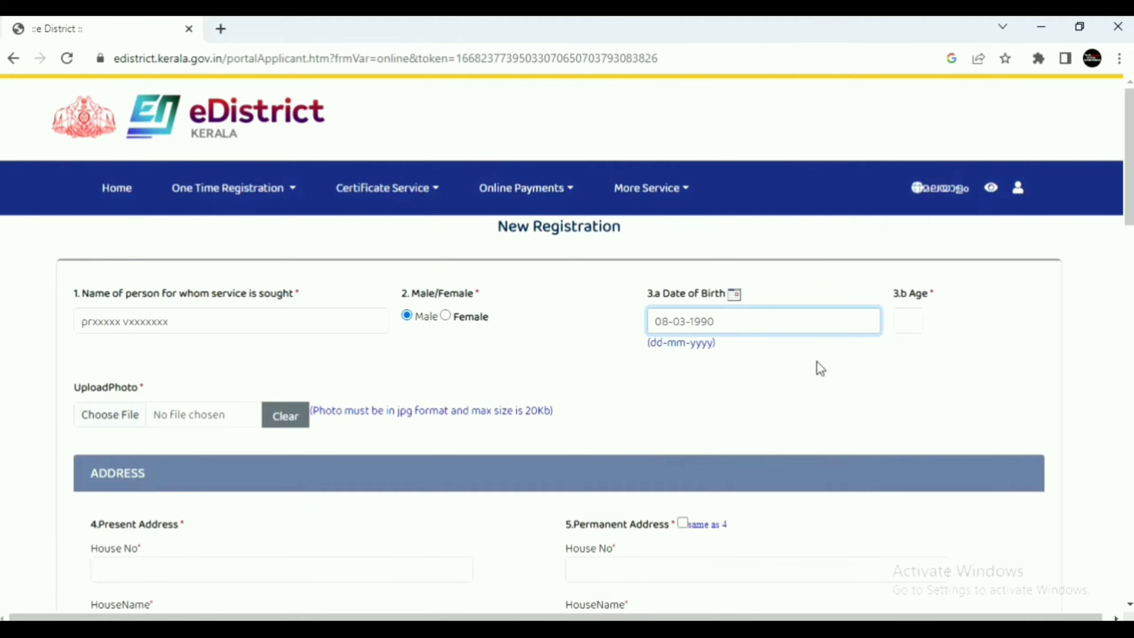
click(899, 319)
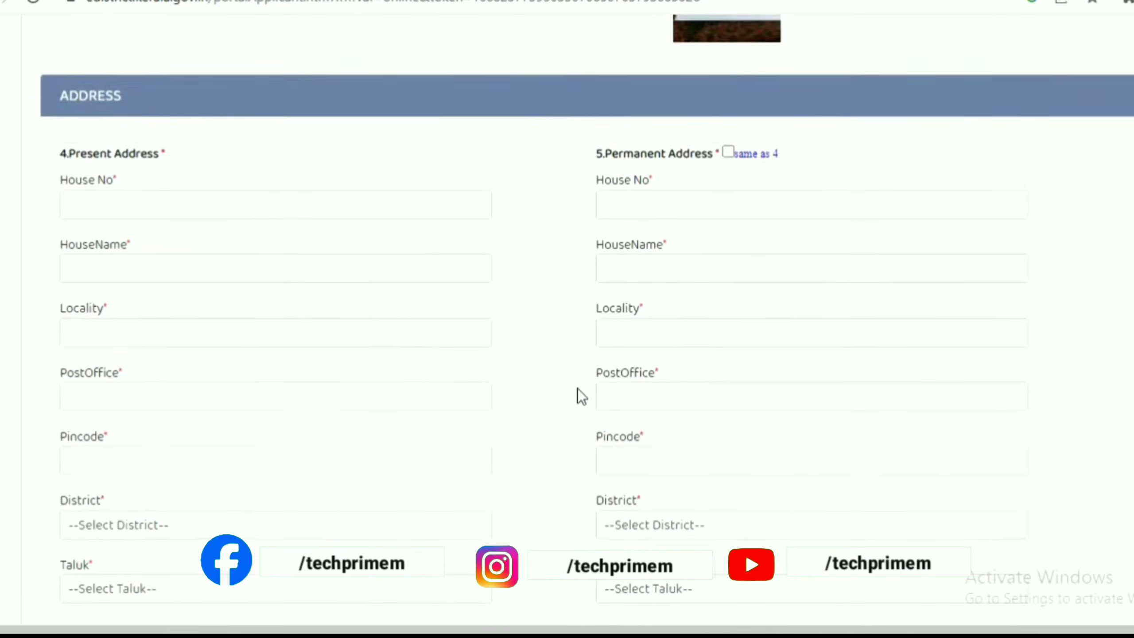
- Enter the present address house name, village Kanayannoor and local body type GramaPanchayath
scroll(578, 388, down, 2)
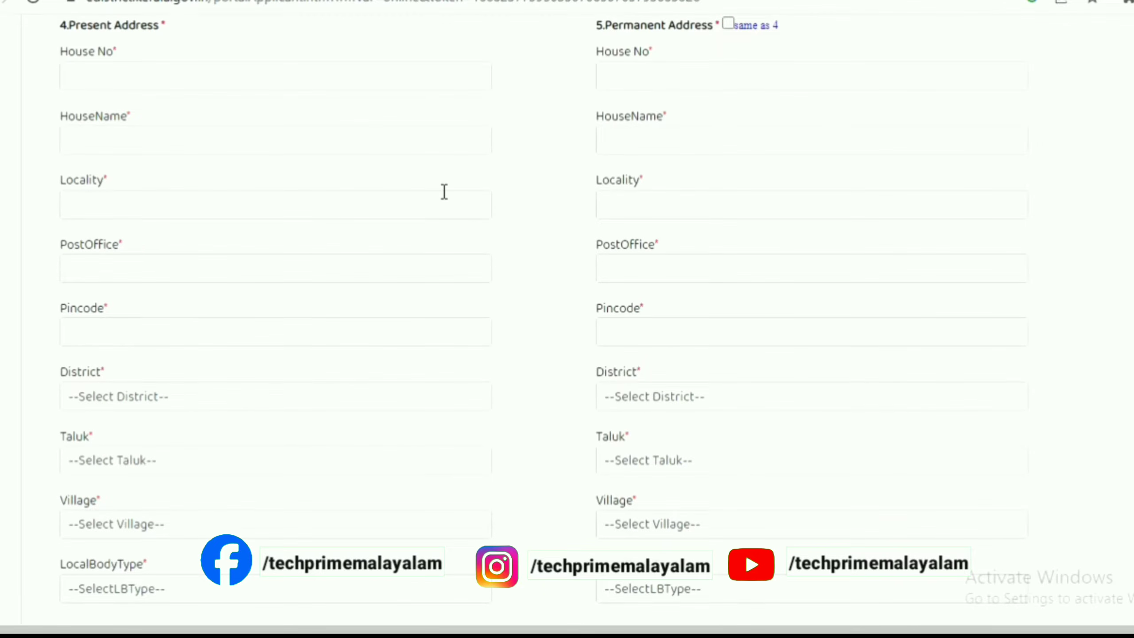
click(232, 77)
text(a)
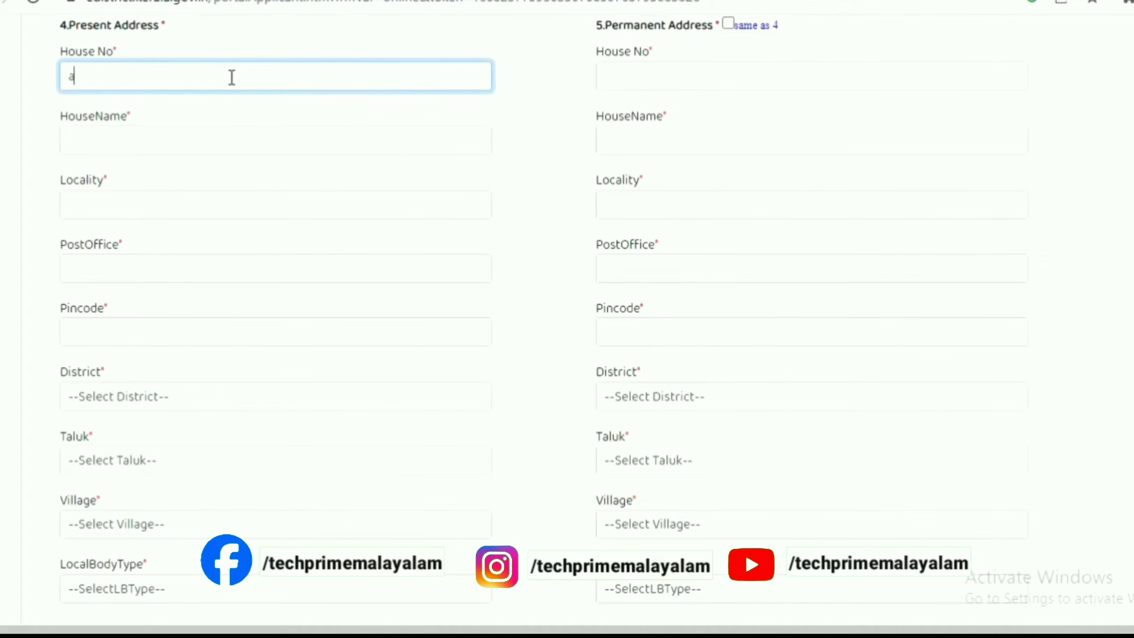
text(rxxxxxxxx hous)
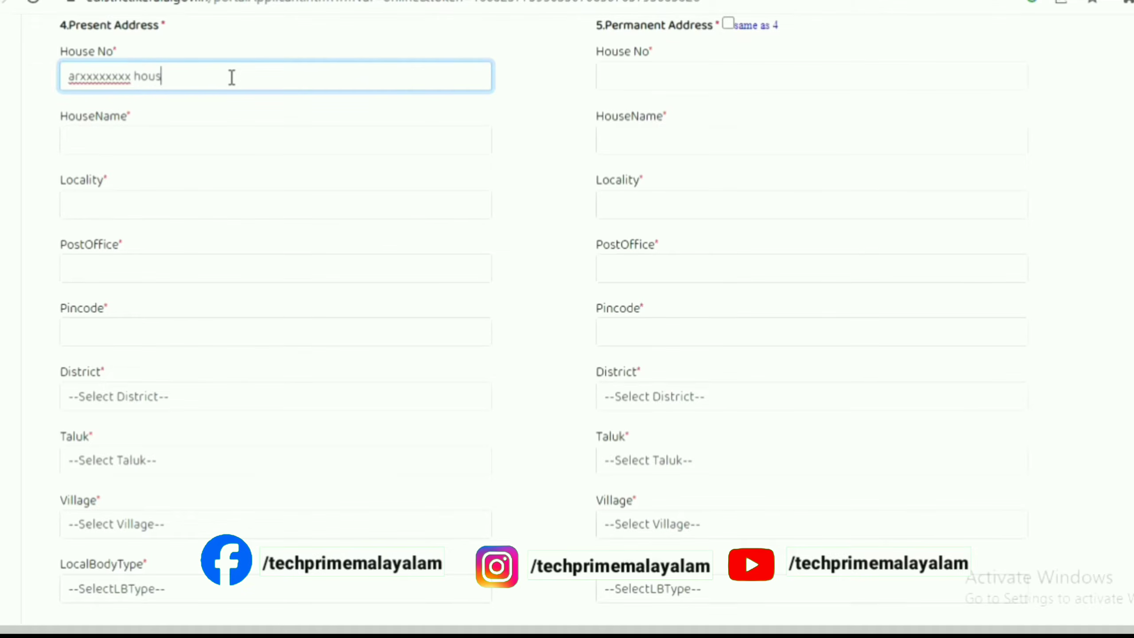
key(Left)
key(Left)
key(Left)
key(Left)
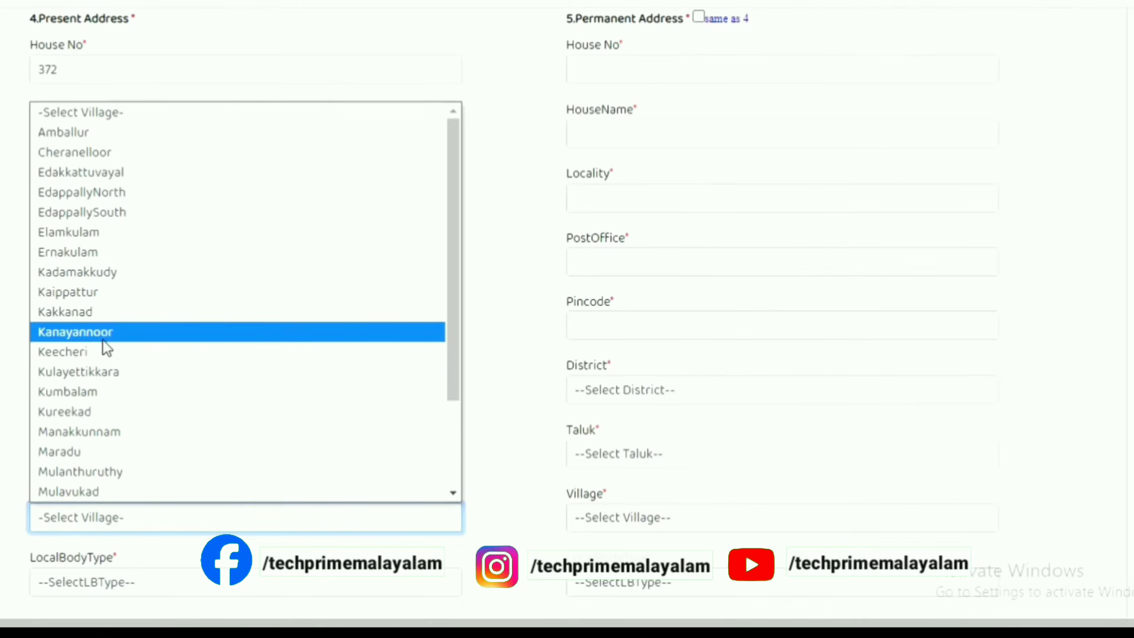
click(102, 340)
click(128, 578)
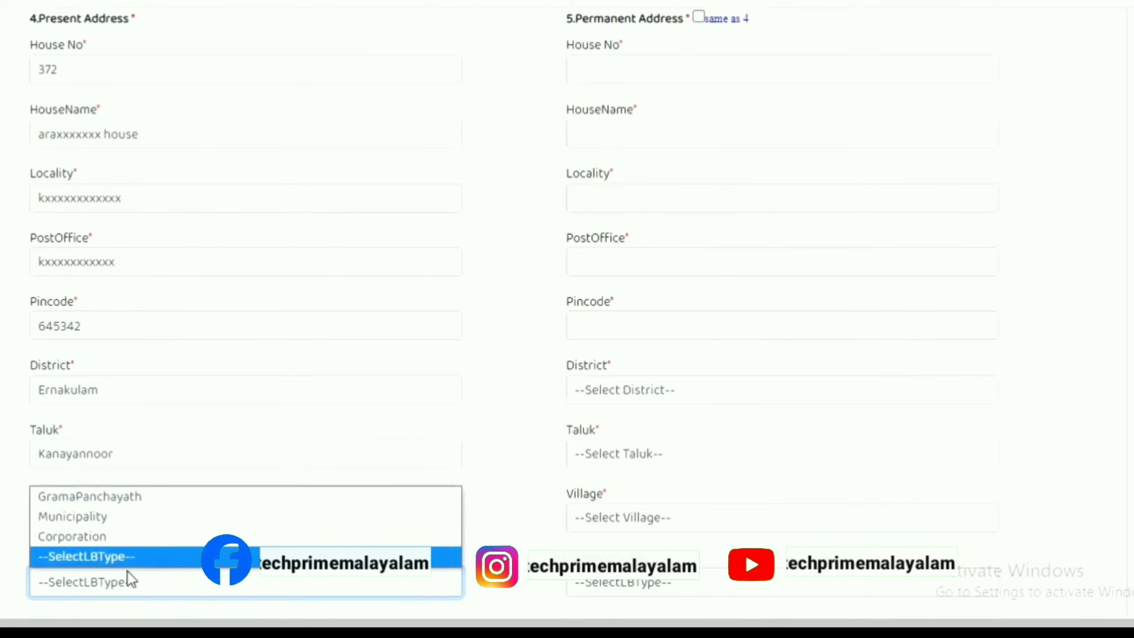
click(128, 497)
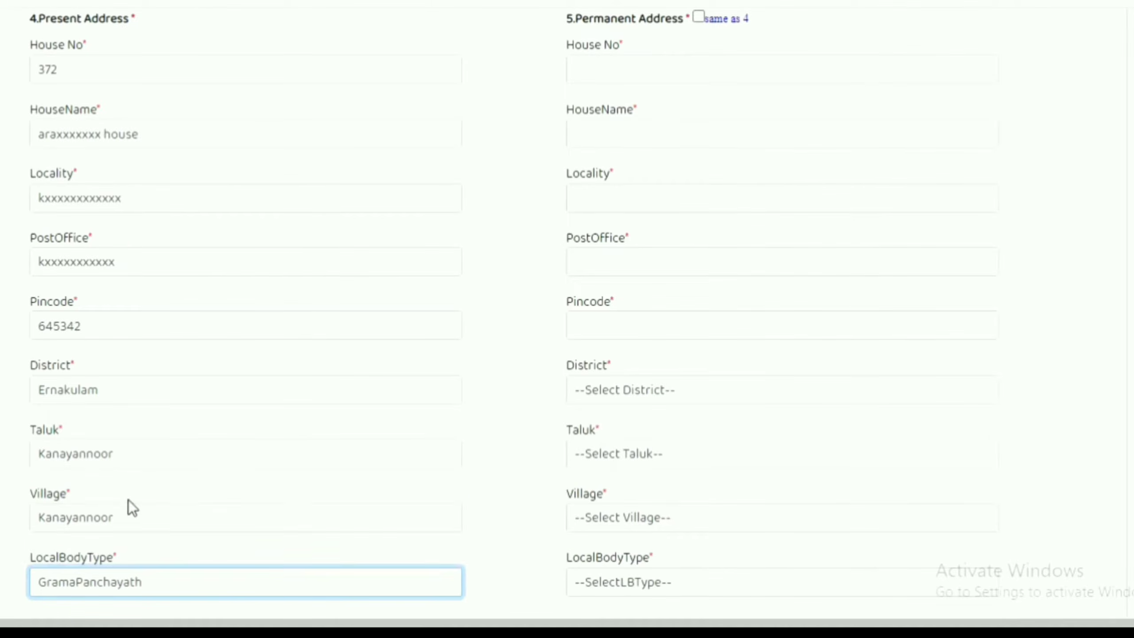
- Set the local body to Chittattukara and copy the present address to permanent via 'same as 4'
scroll(223, 500, down, 2)
scroll(226, 510, down, 2)
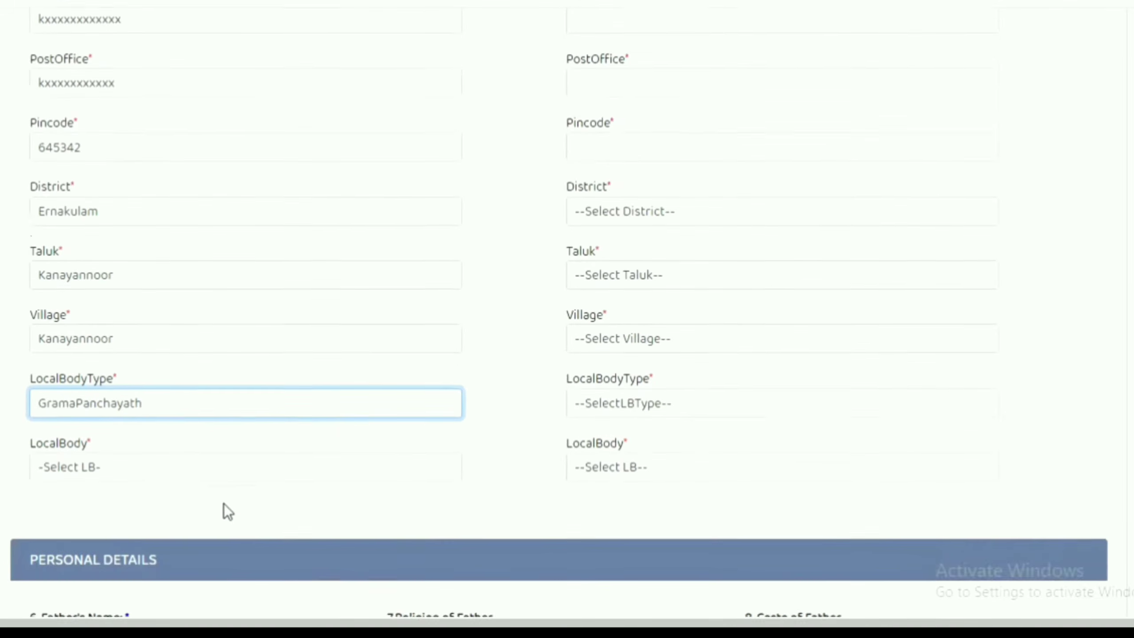
click(171, 464)
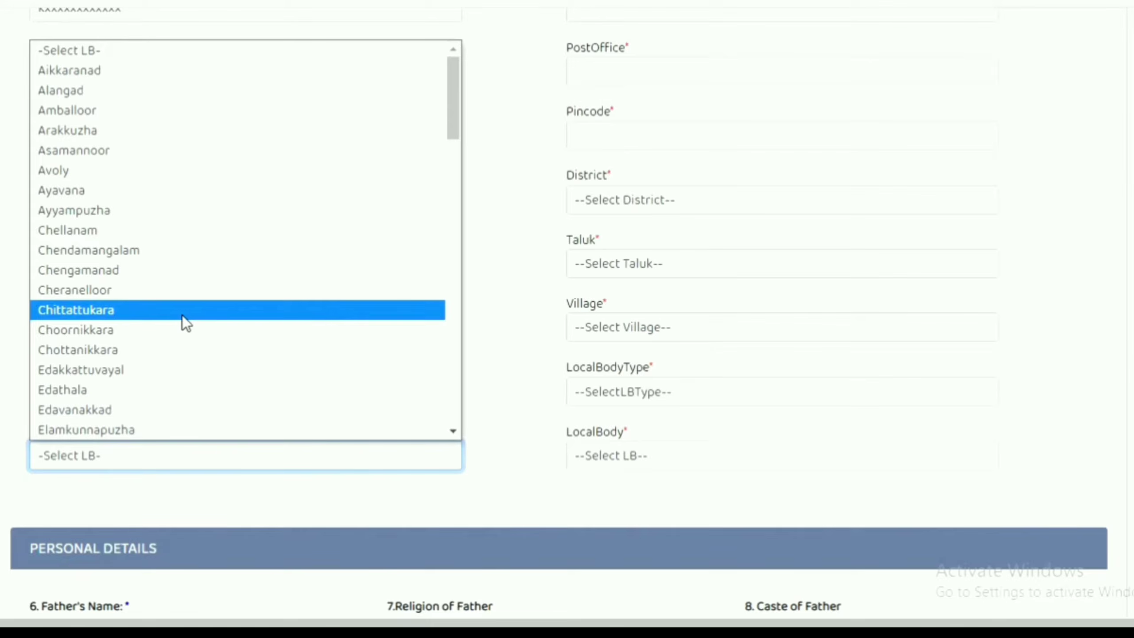
click(183, 316)
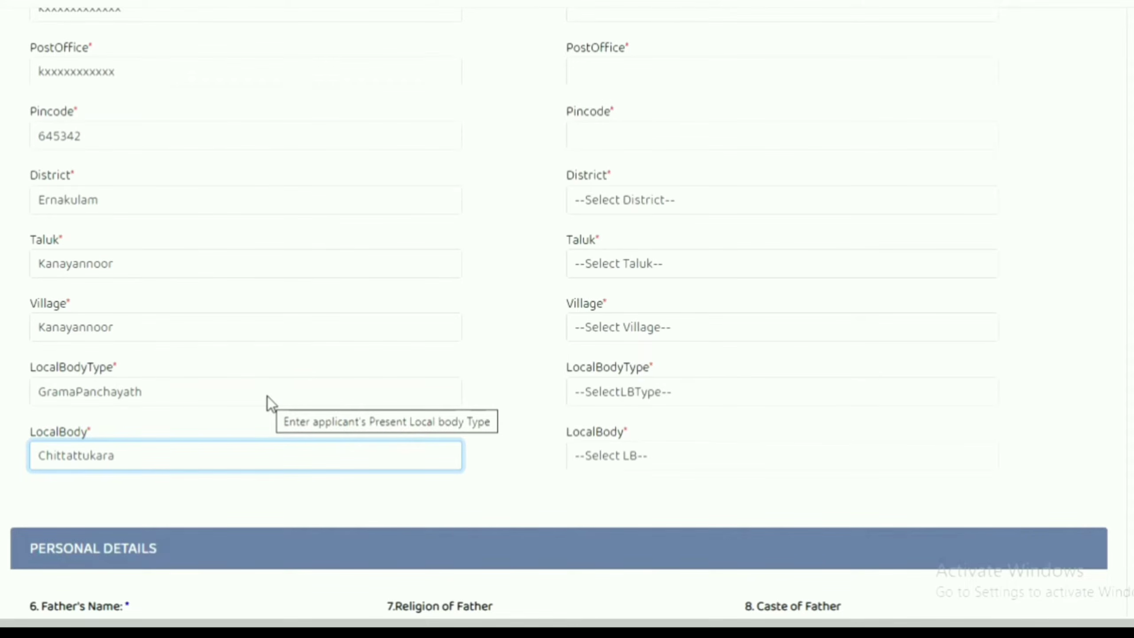
scroll(267, 397, up, 4)
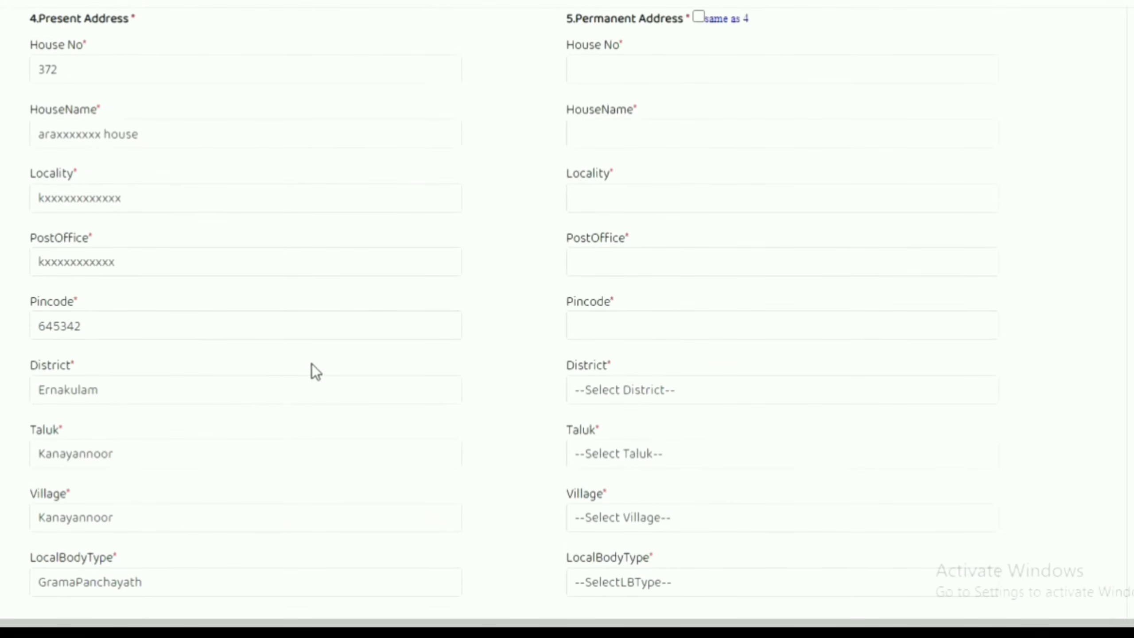
click(697, 18)
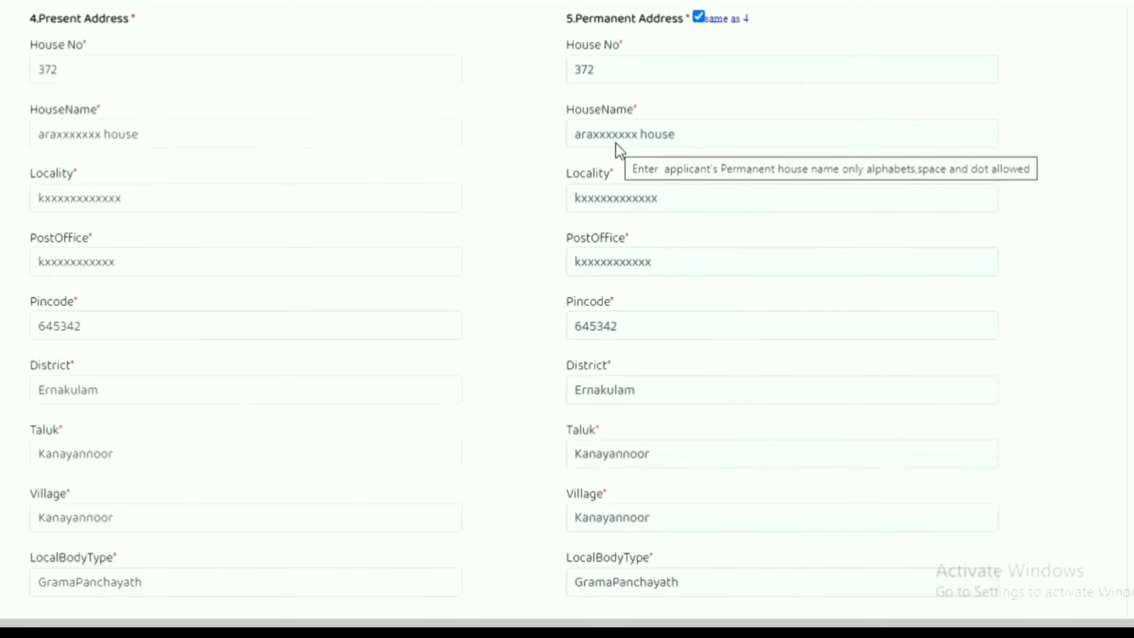
scroll(616, 144, down, 8)
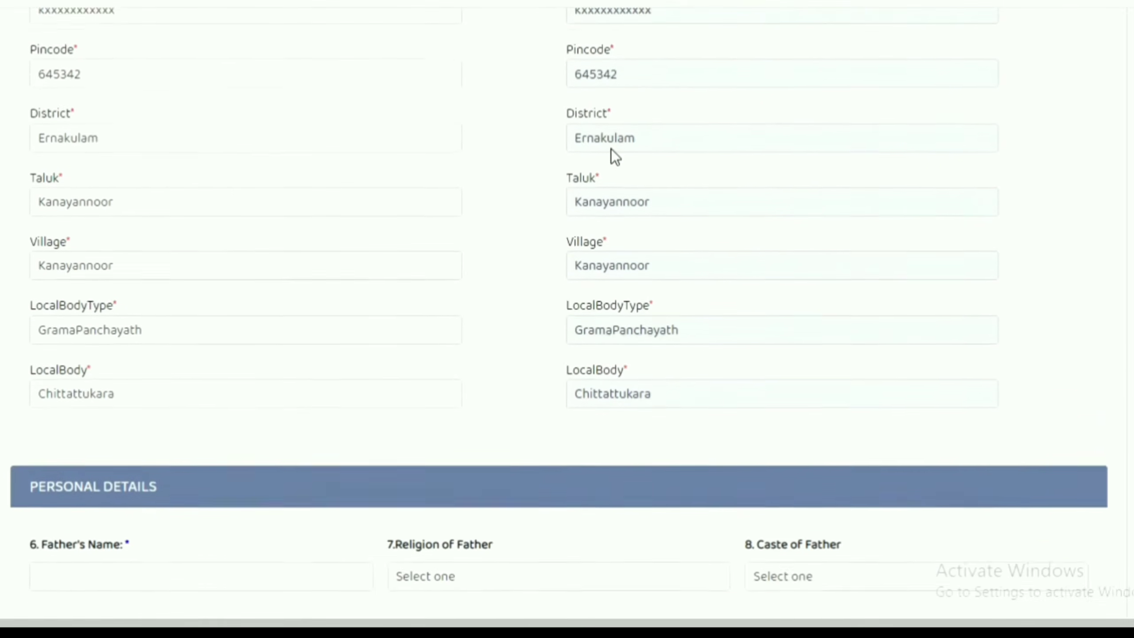
scroll(611, 149, down, 6)
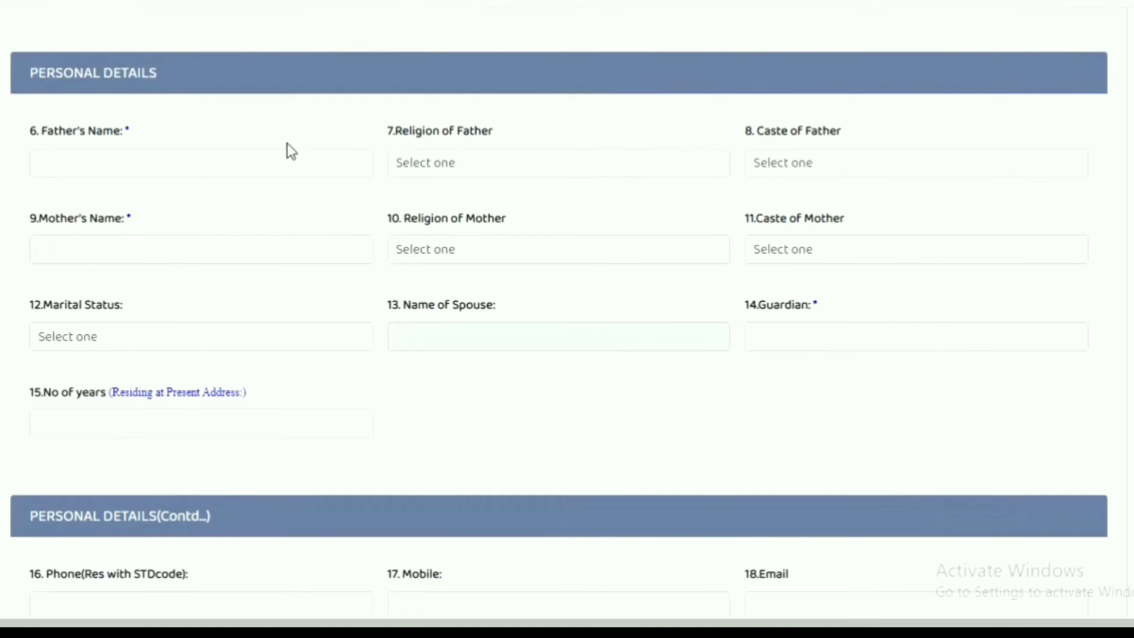
- Enter 30 years at the present address and set the father's religion to Christian
click(220, 160)
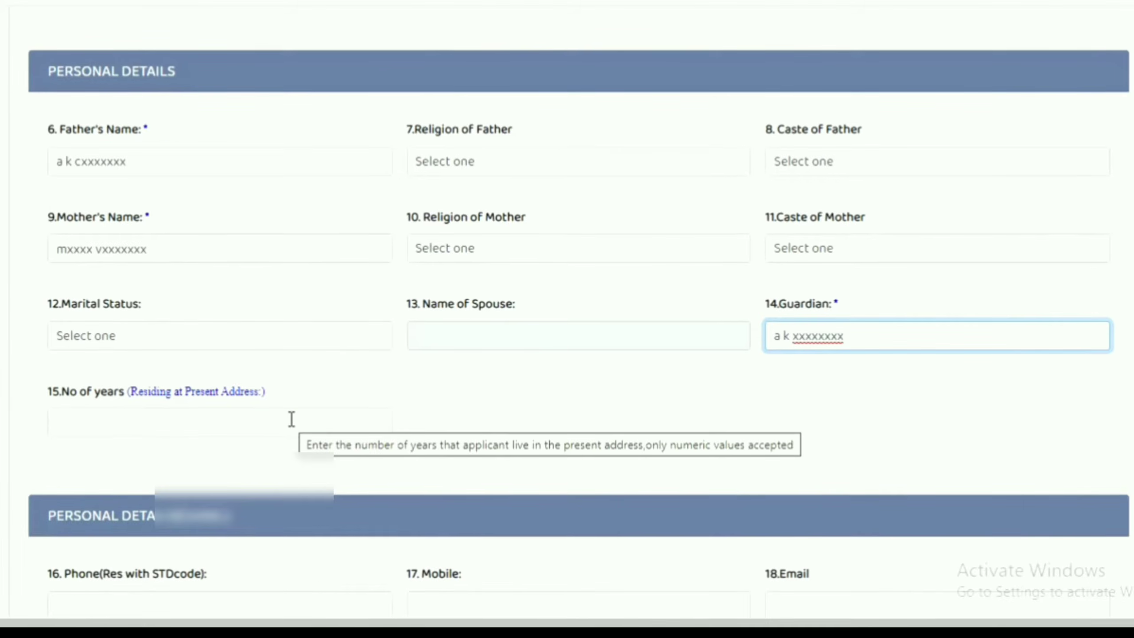
click(291, 419)
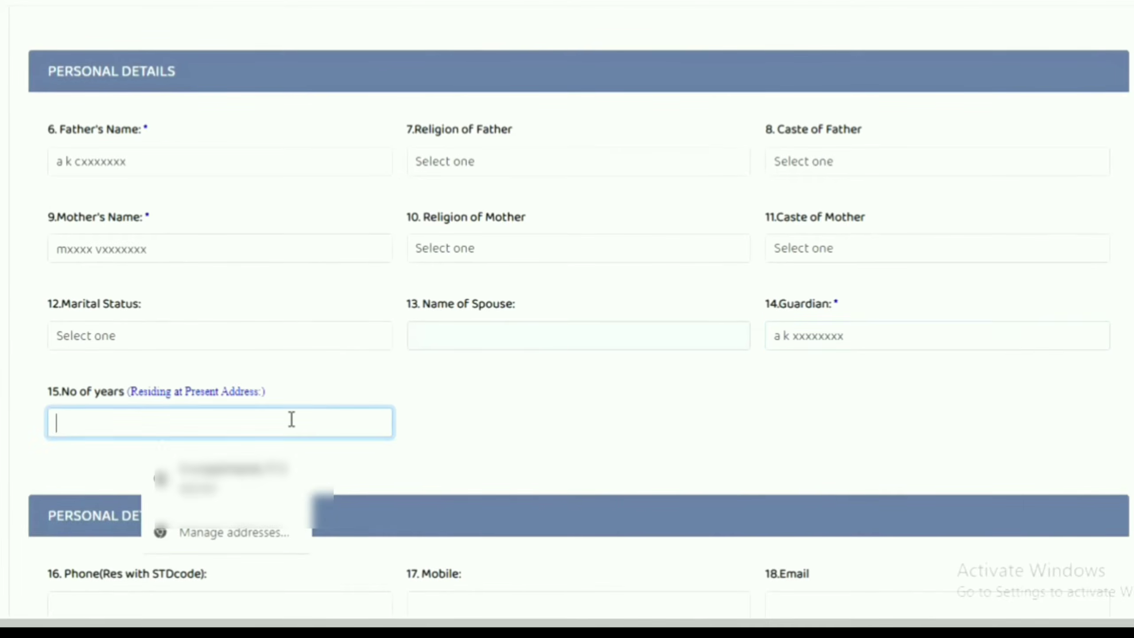
text(30)
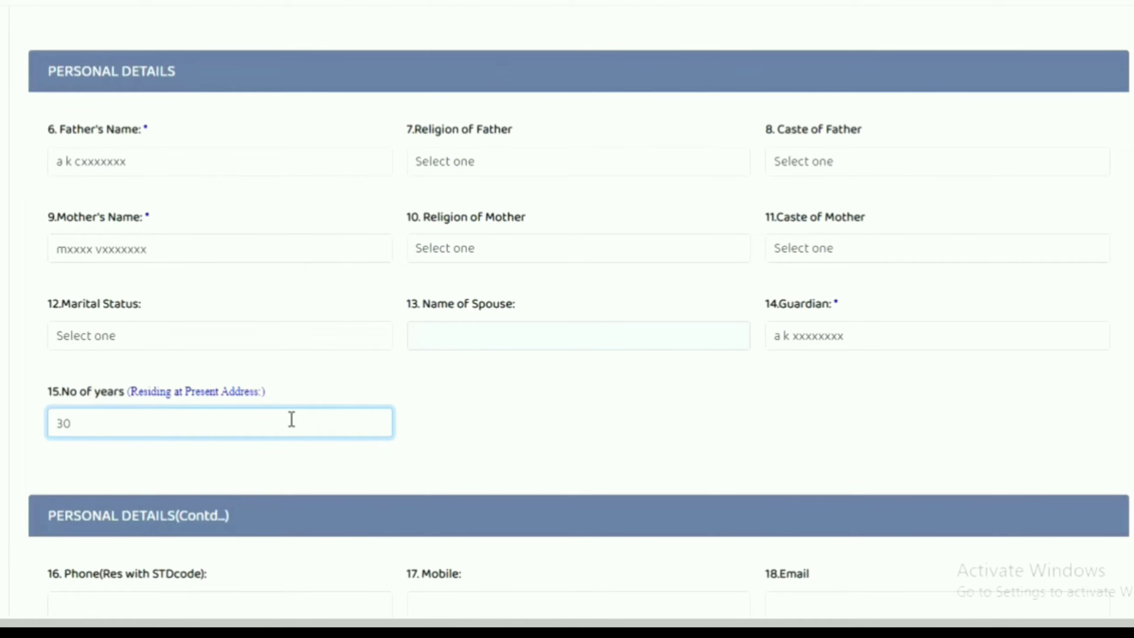
click(509, 163)
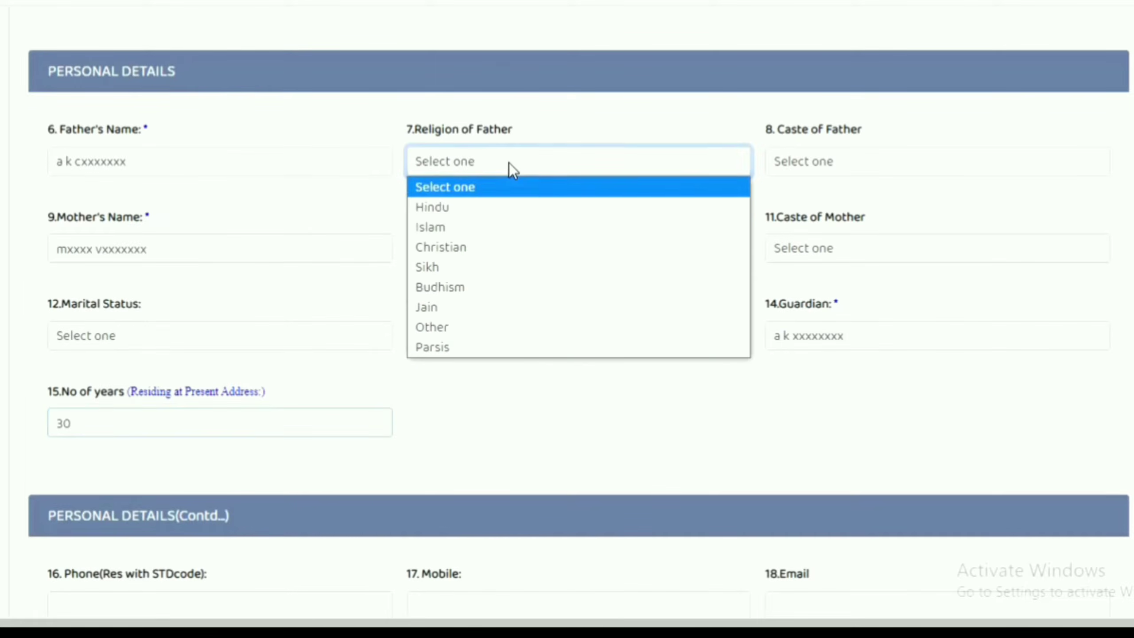
click(505, 247)
click(797, 167)
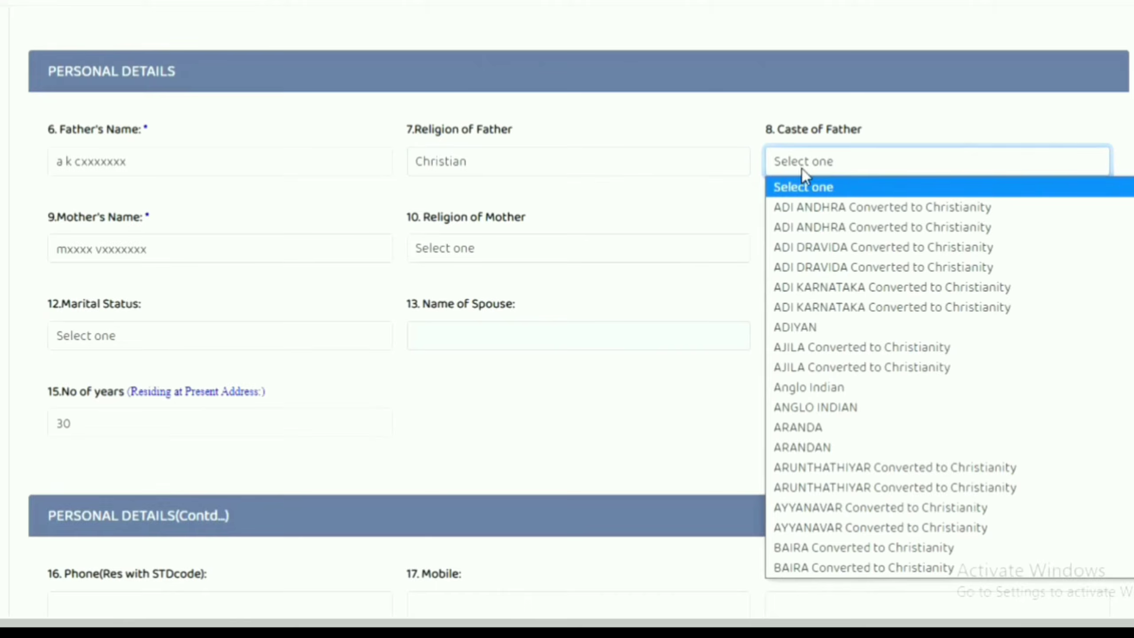
click(802, 168)
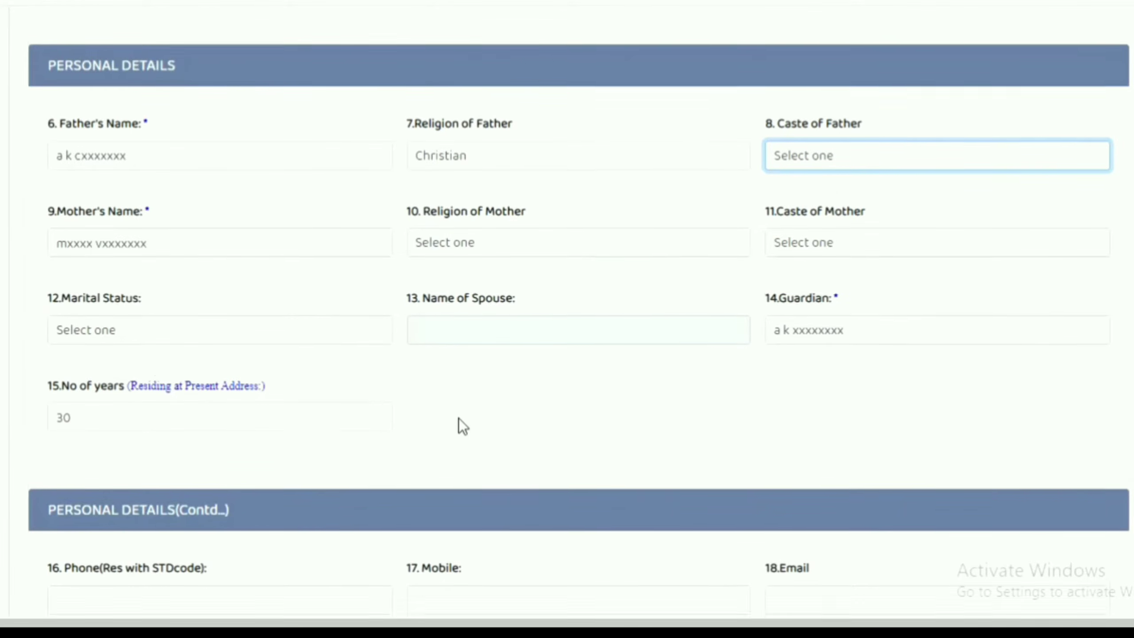
scroll(459, 418, down, 6)
- Fill in the applicant's mobile number and e-mail, then agree to the Aadhaar authentication consent
scroll(463, 416, down, 2)
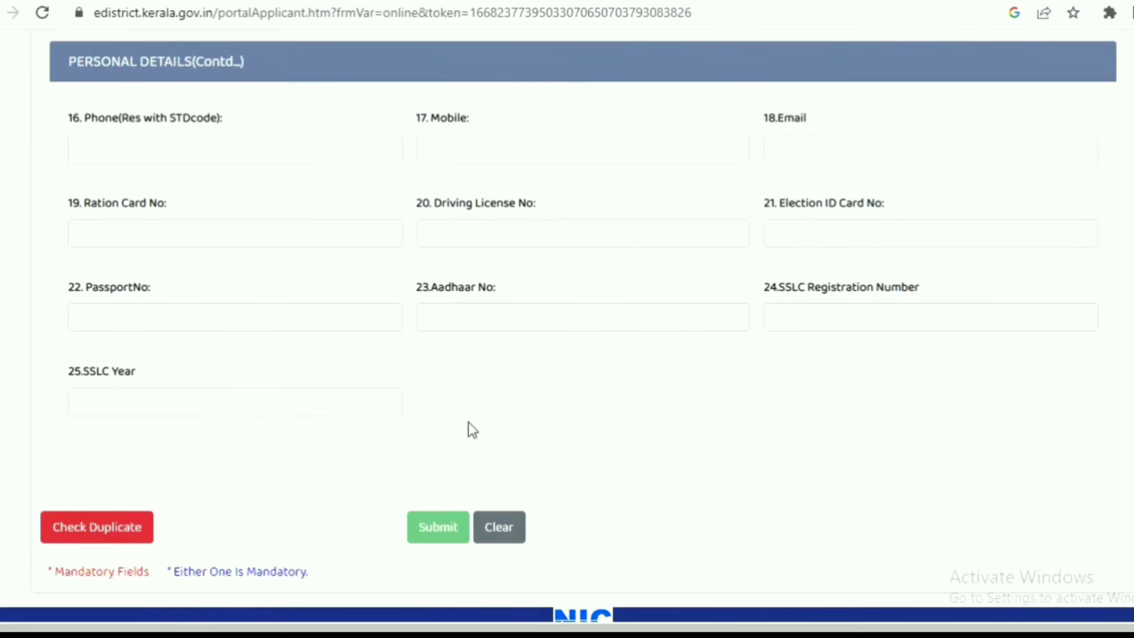
click(464, 152)
text(9xxxxxxxxx)
click(832, 150)
text(techx)
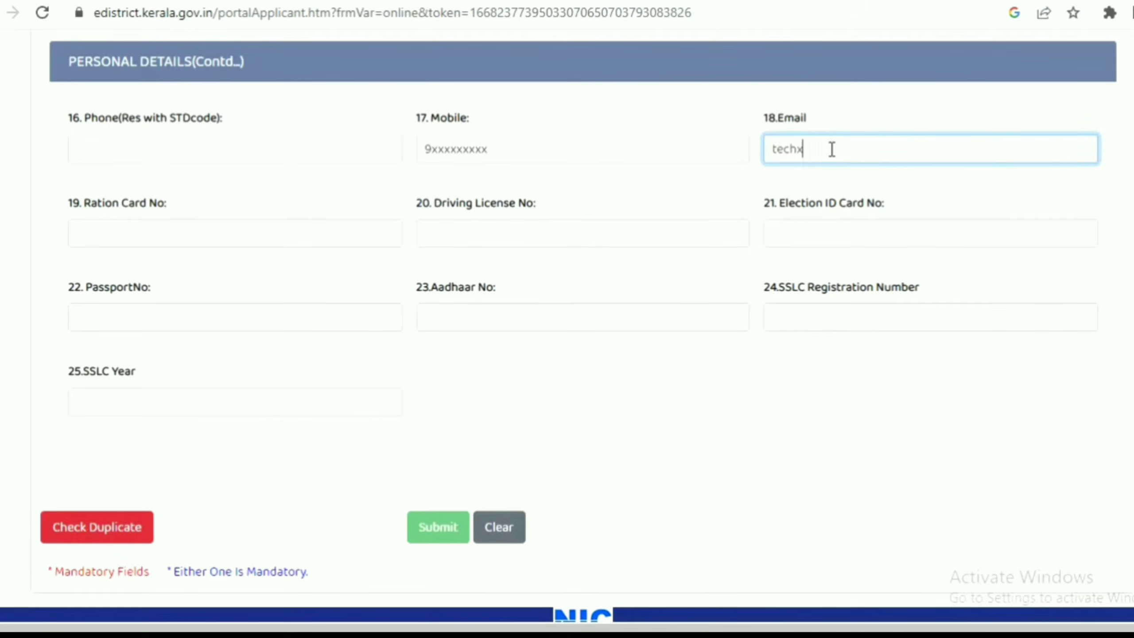
text(xxxxx@gmail.com)
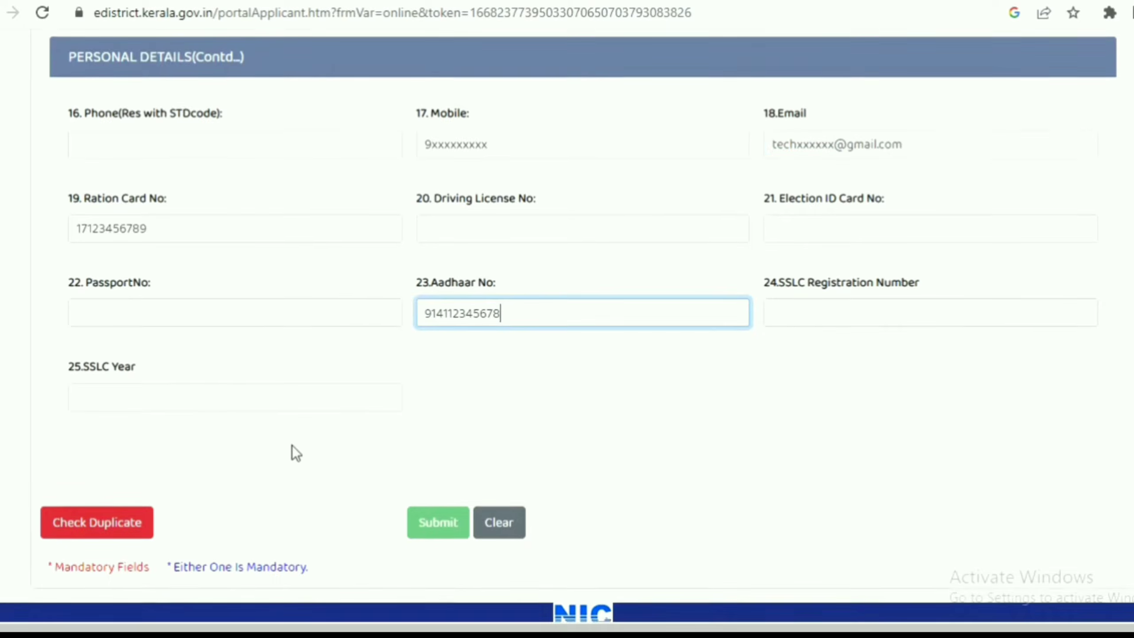
scroll(292, 445, down, 1)
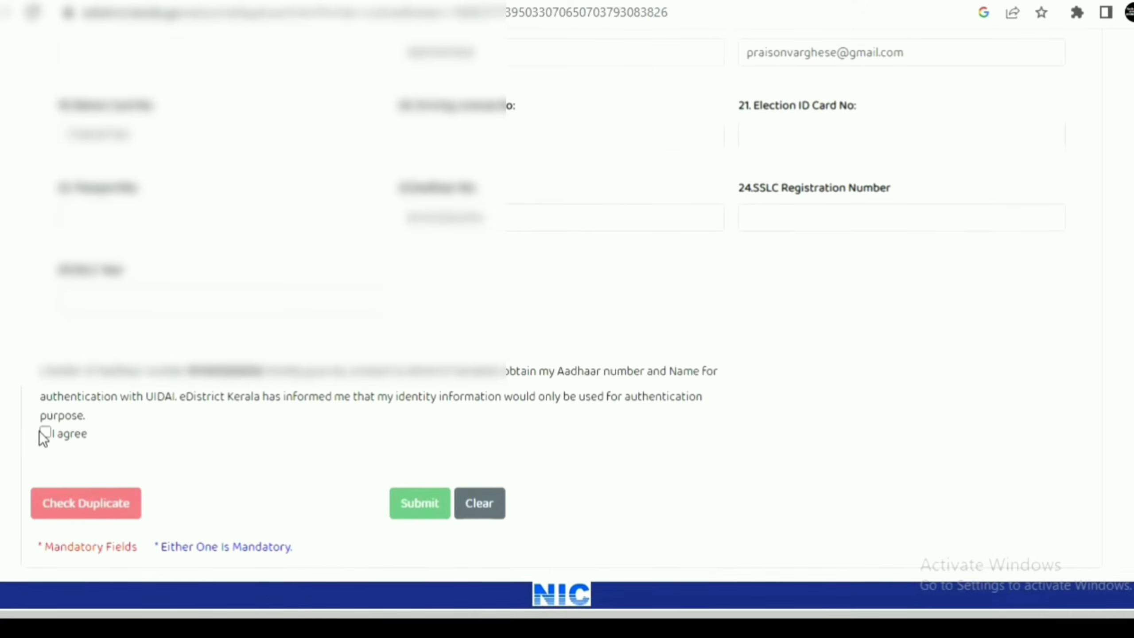
click(45, 431)
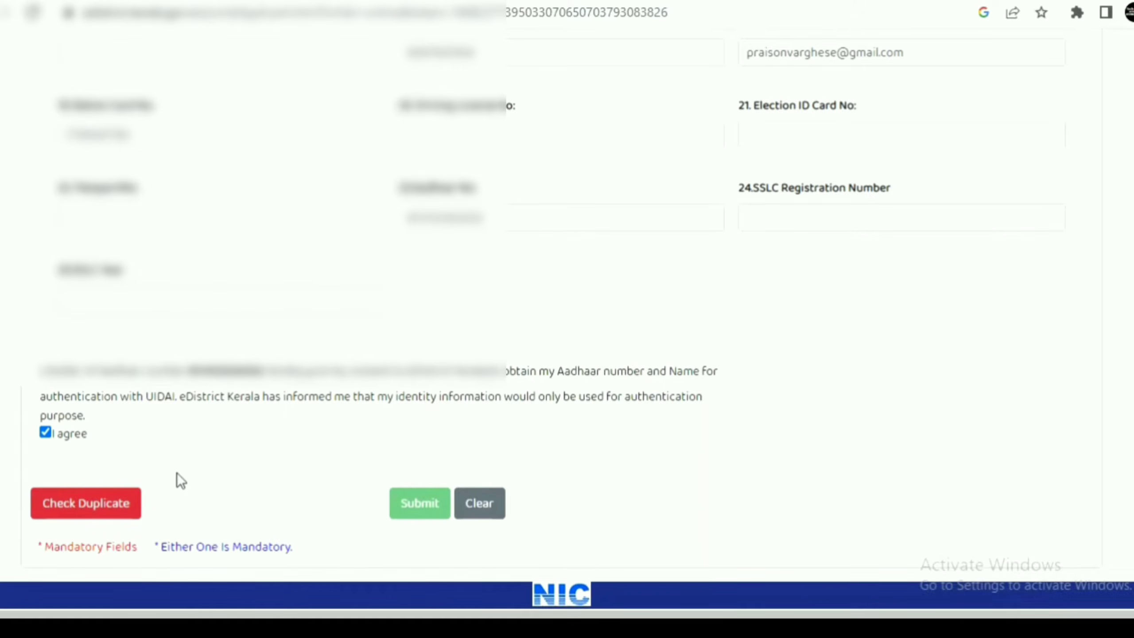
- Run Check Duplicate, acknowledge its alert, and submit the one-time registration
click(103, 514)
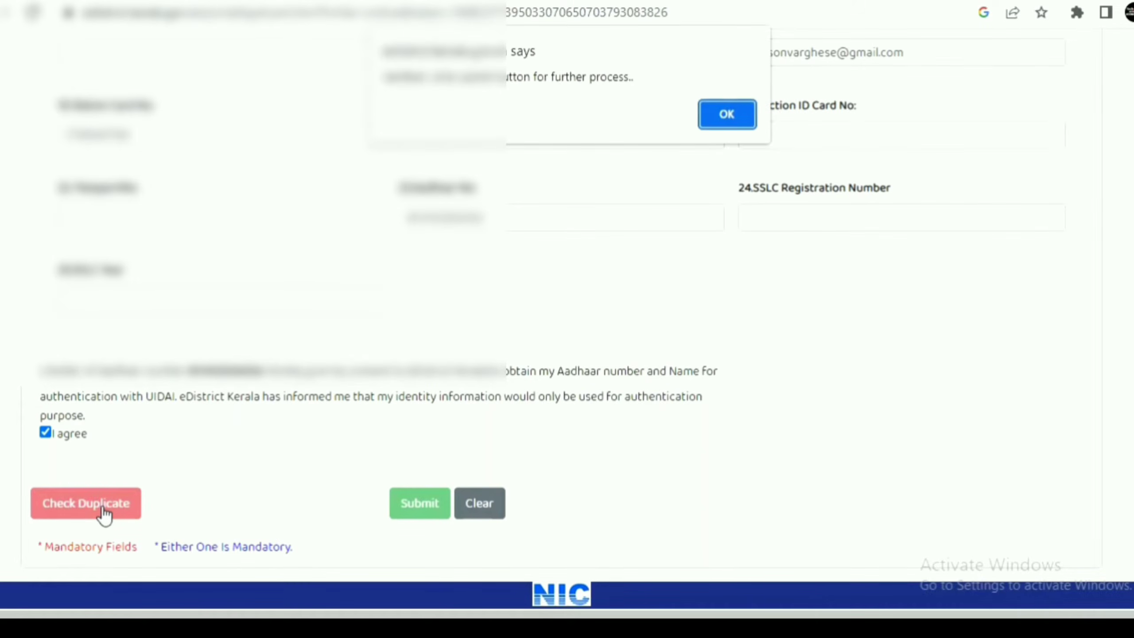
click(726, 115)
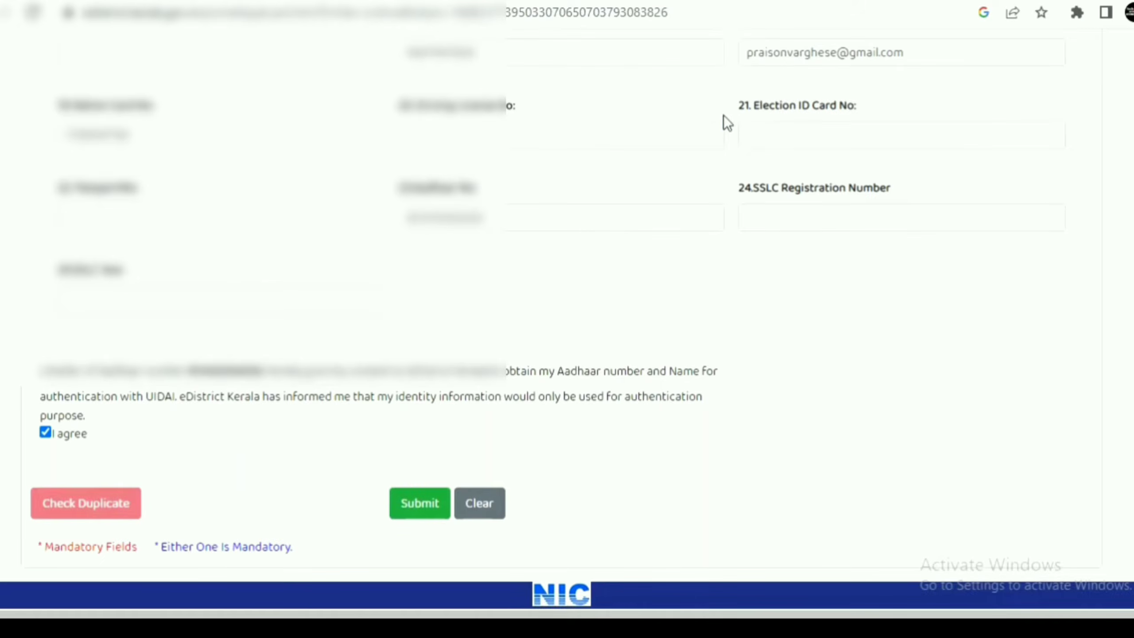
click(418, 503)
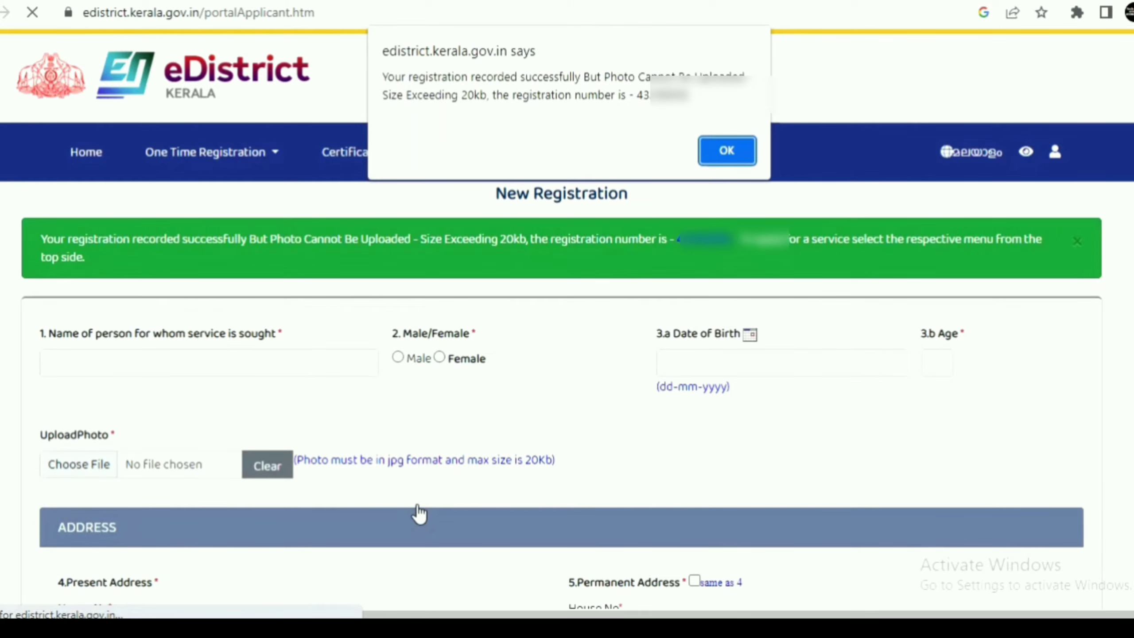
- Dismiss the registration success alert to return to the eDistrict home page
click(712, 148)
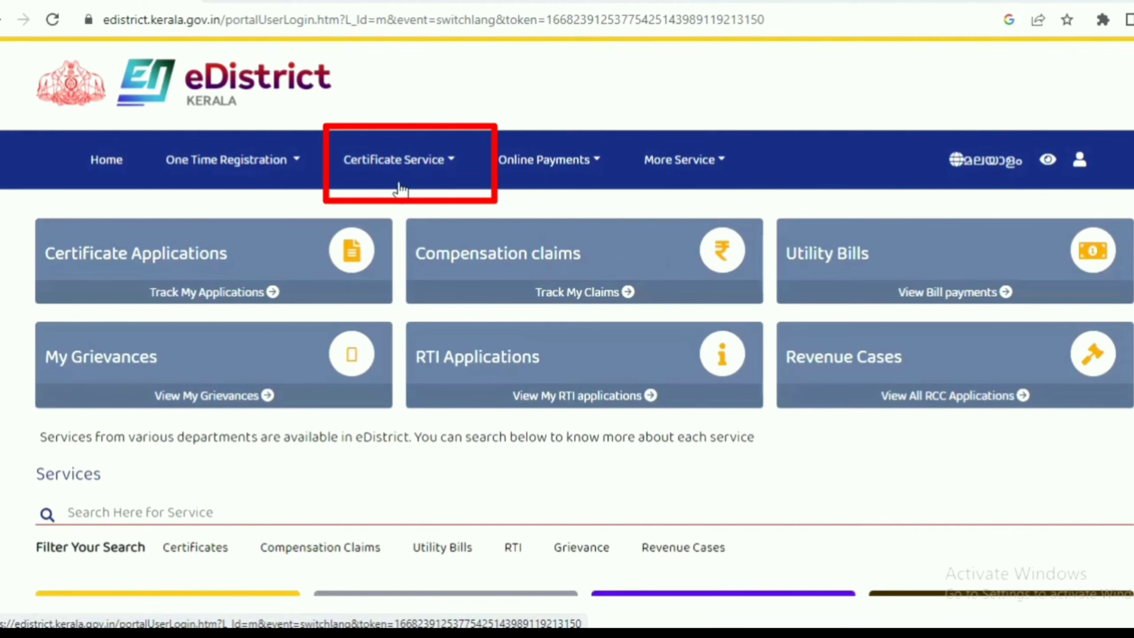
- Start a Nativity Certificate application from the Certificate Service list
click(396, 192)
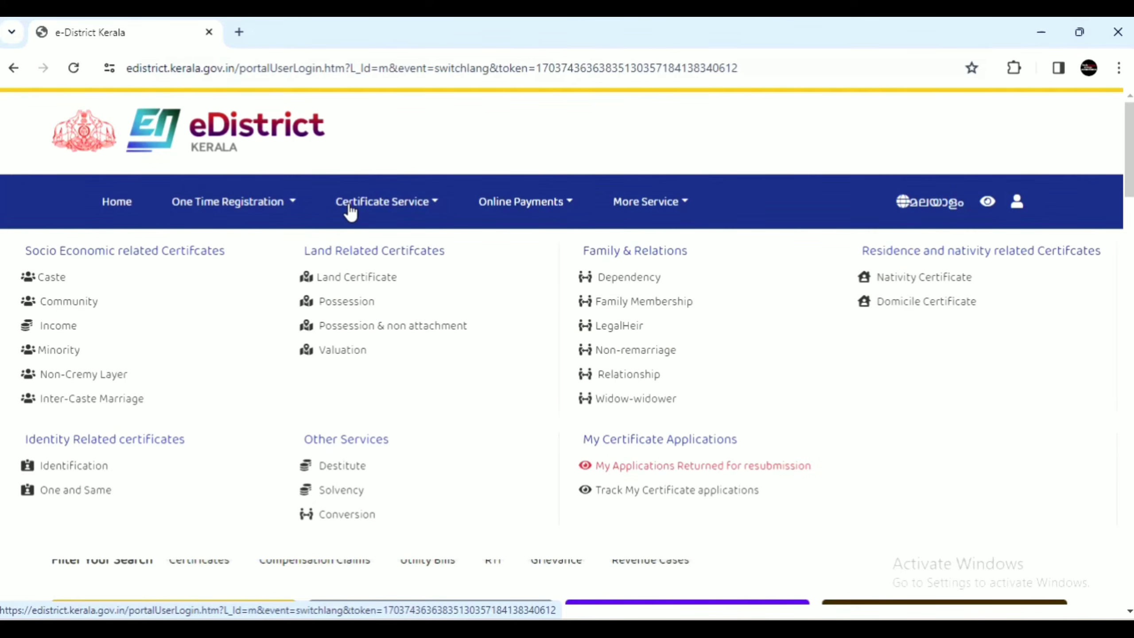
click(902, 281)
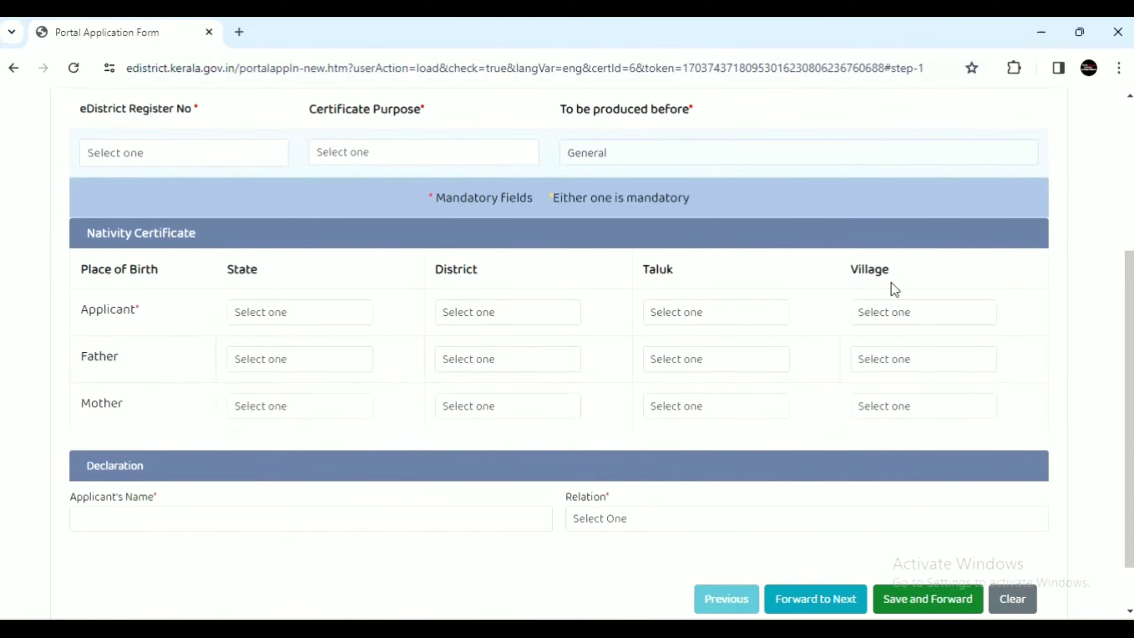
- Select the applicant's registration and set the certificate purpose to State Purpose
click(226, 165)
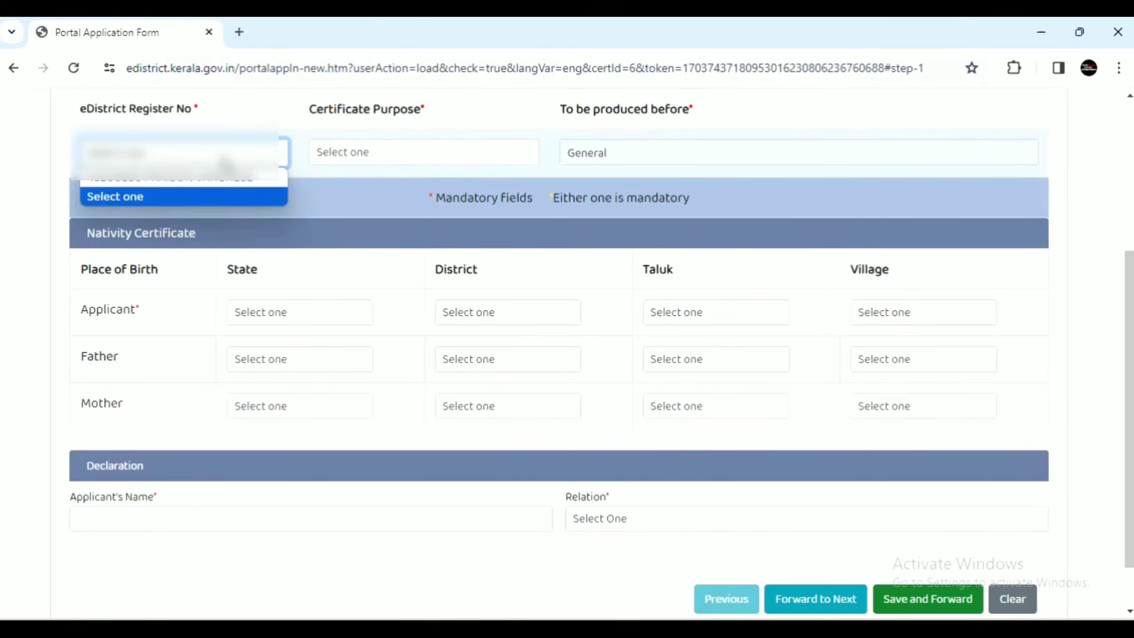
click(218, 179)
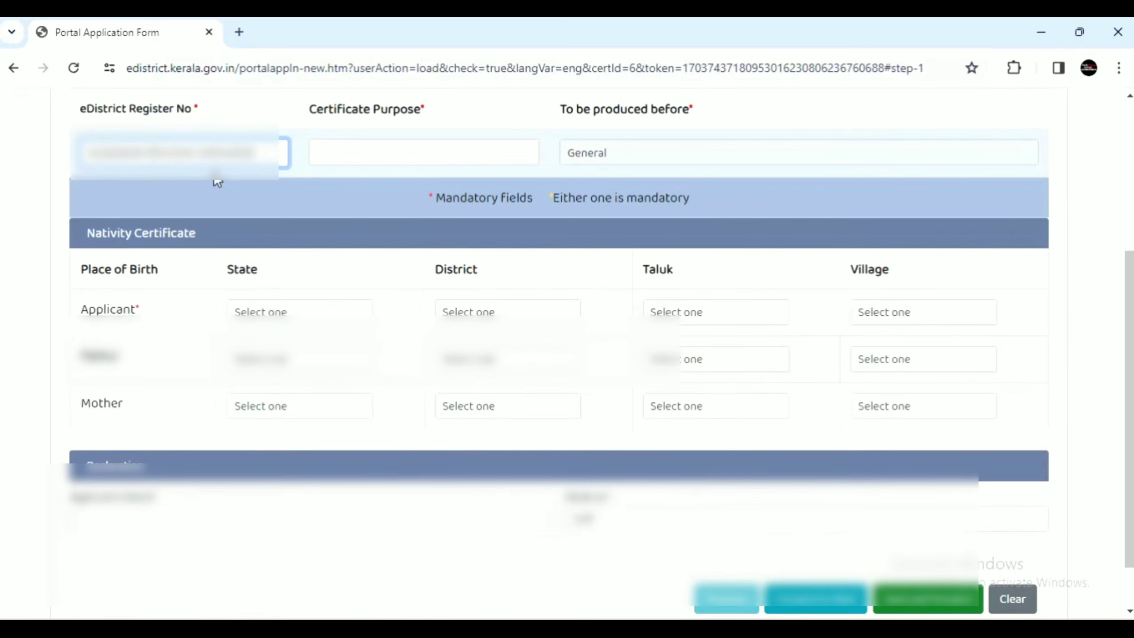
click(348, 156)
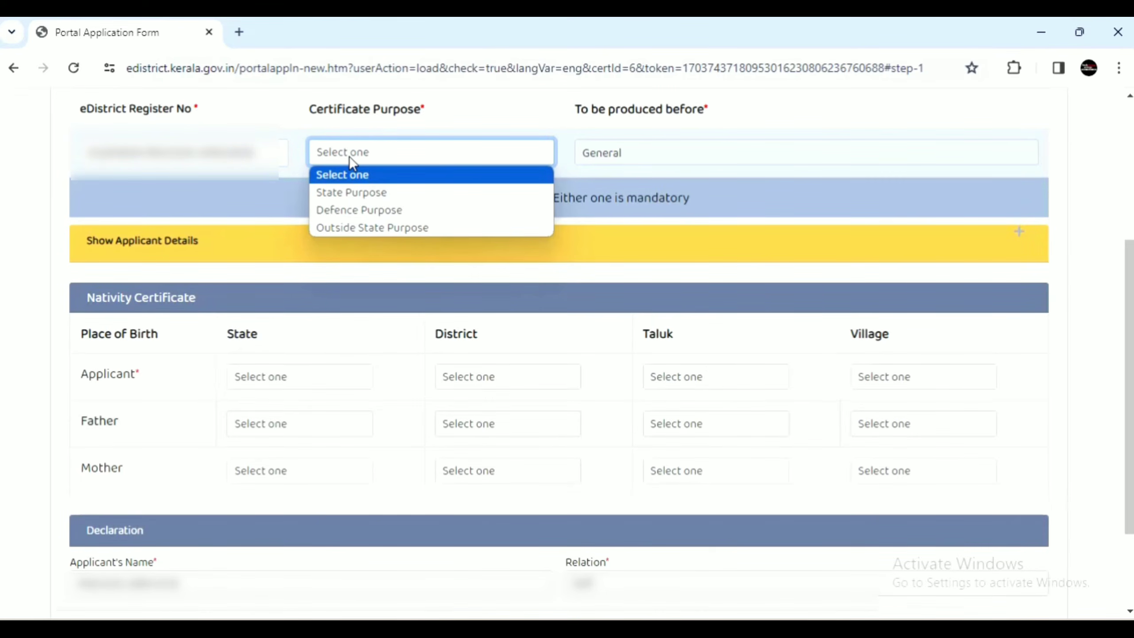
click(349, 193)
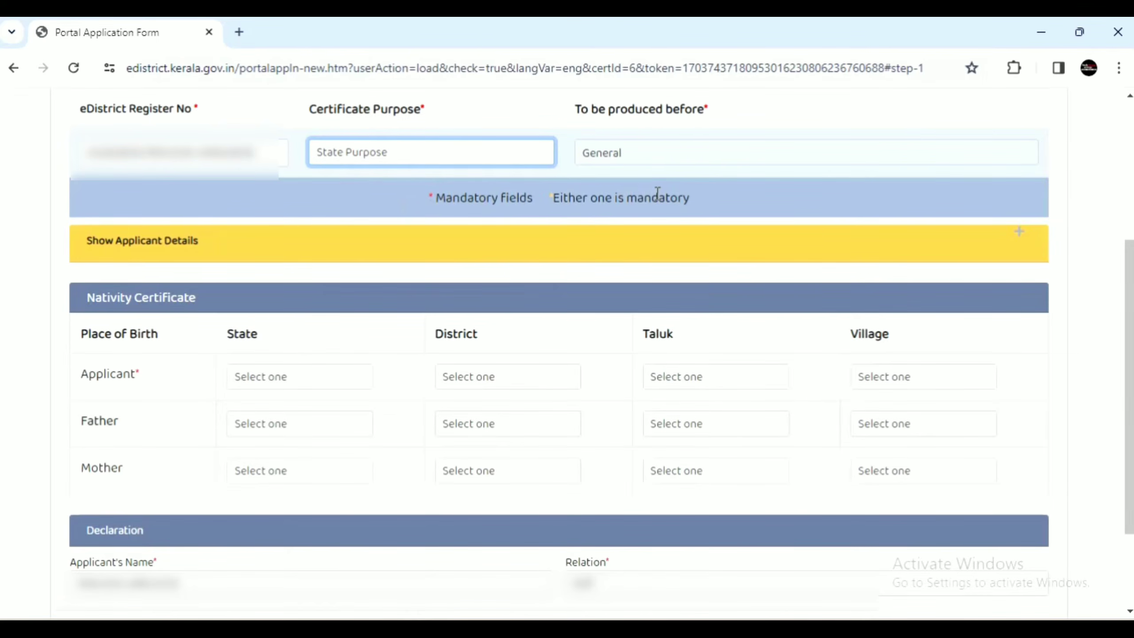
- Set the applicant's birthplace to Kerala, Kottayam district, Kanjirappally taluk, Kanjirappally village
click(322, 379)
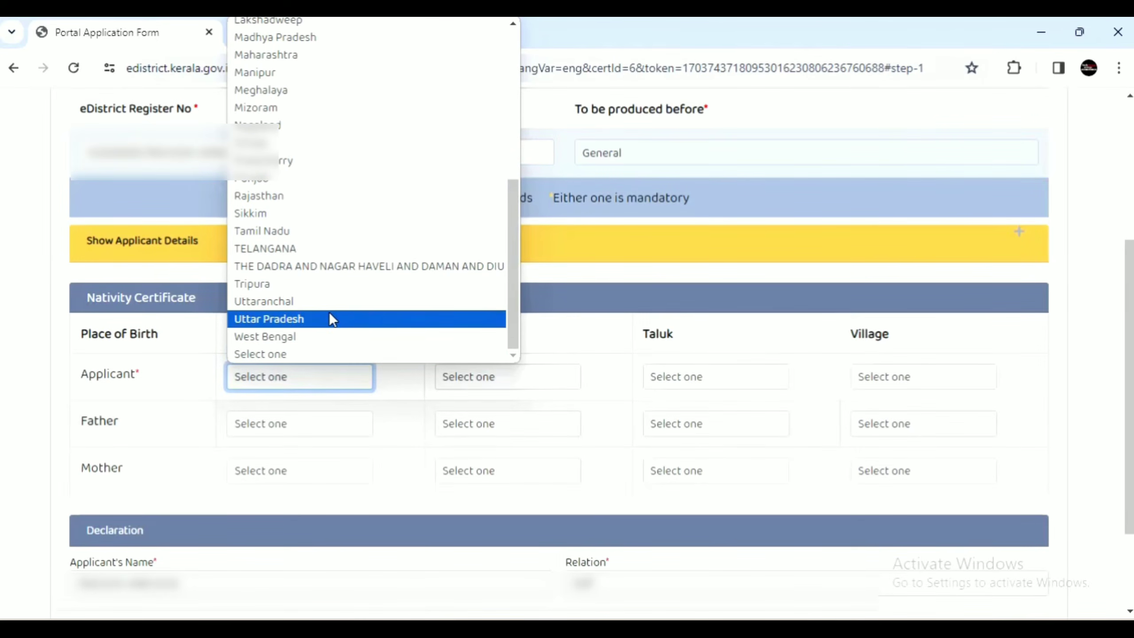
scroll(281, 259, up, 6)
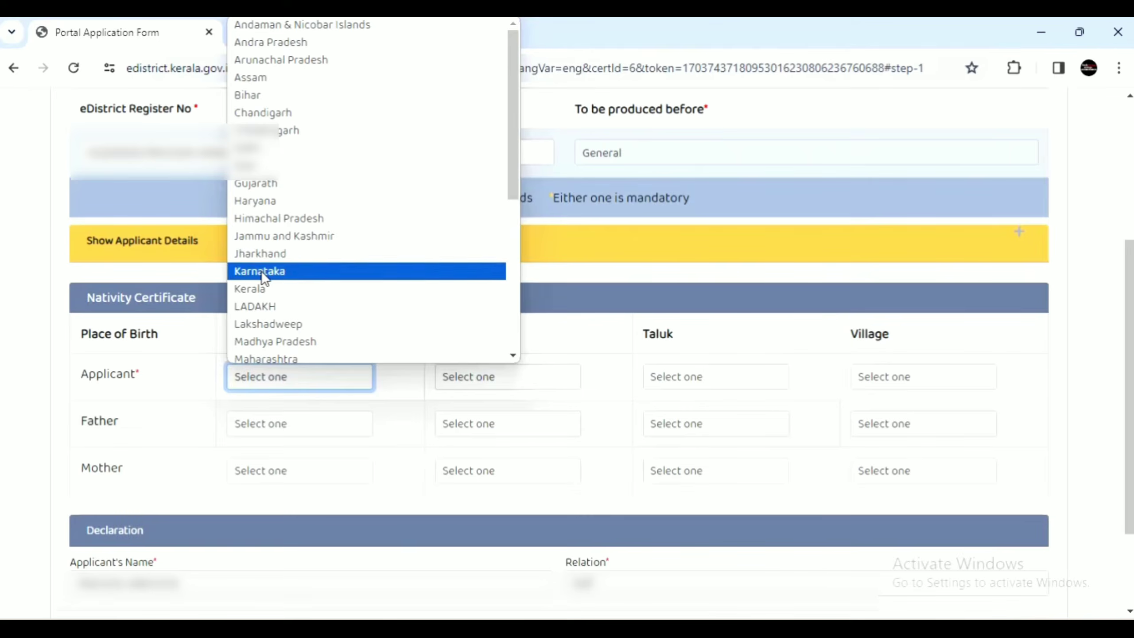
click(257, 287)
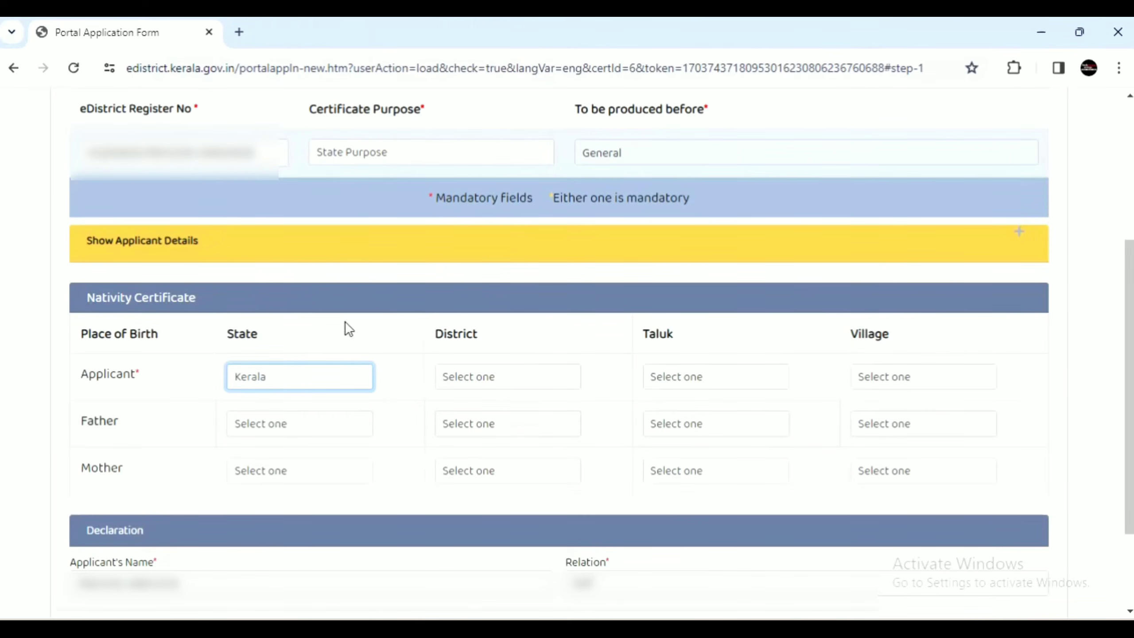
click(468, 380)
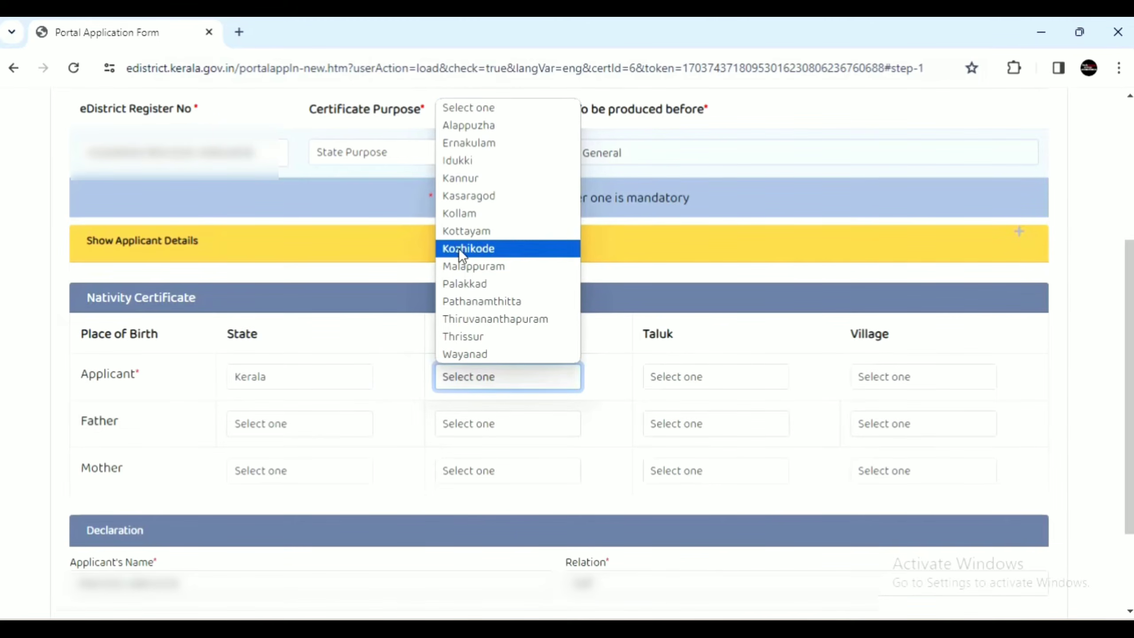
click(463, 236)
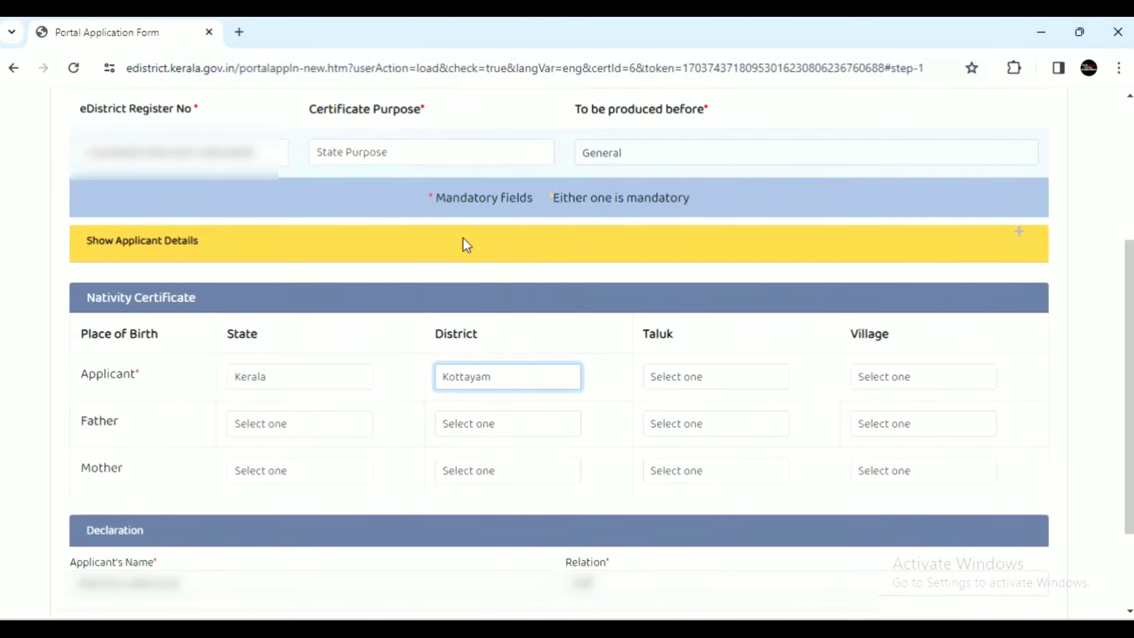
click(694, 380)
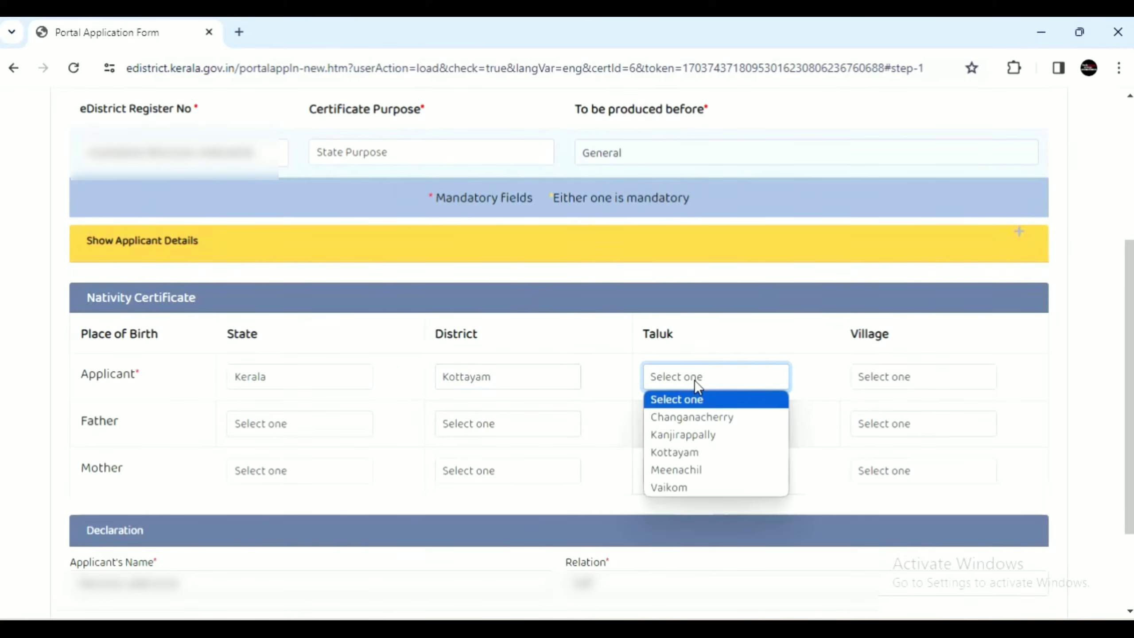
click(687, 434)
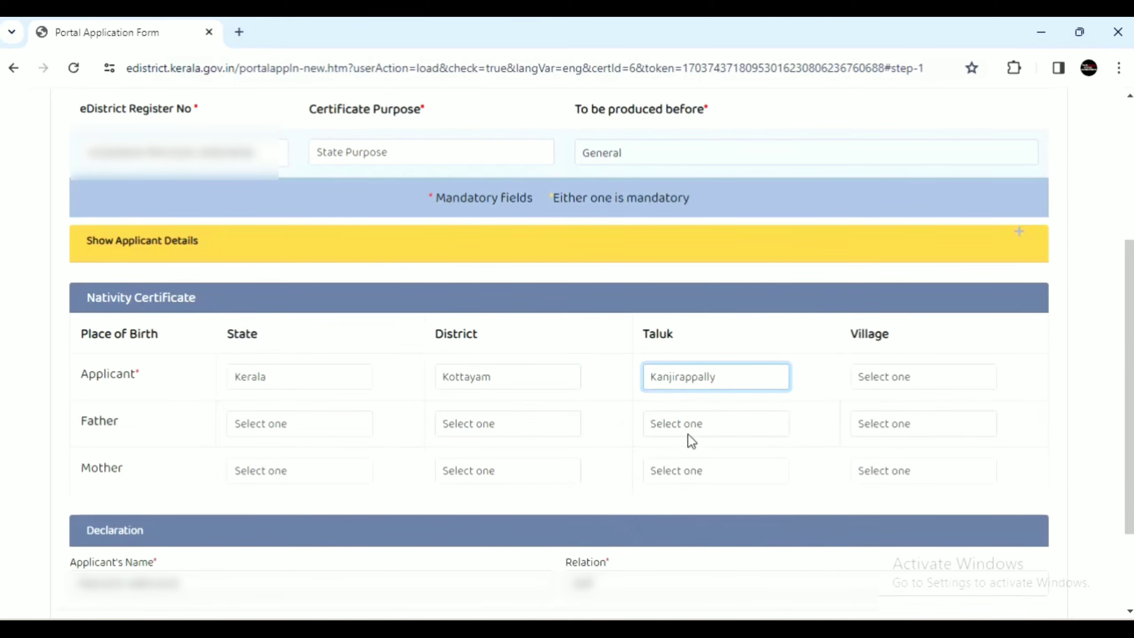
click(881, 380)
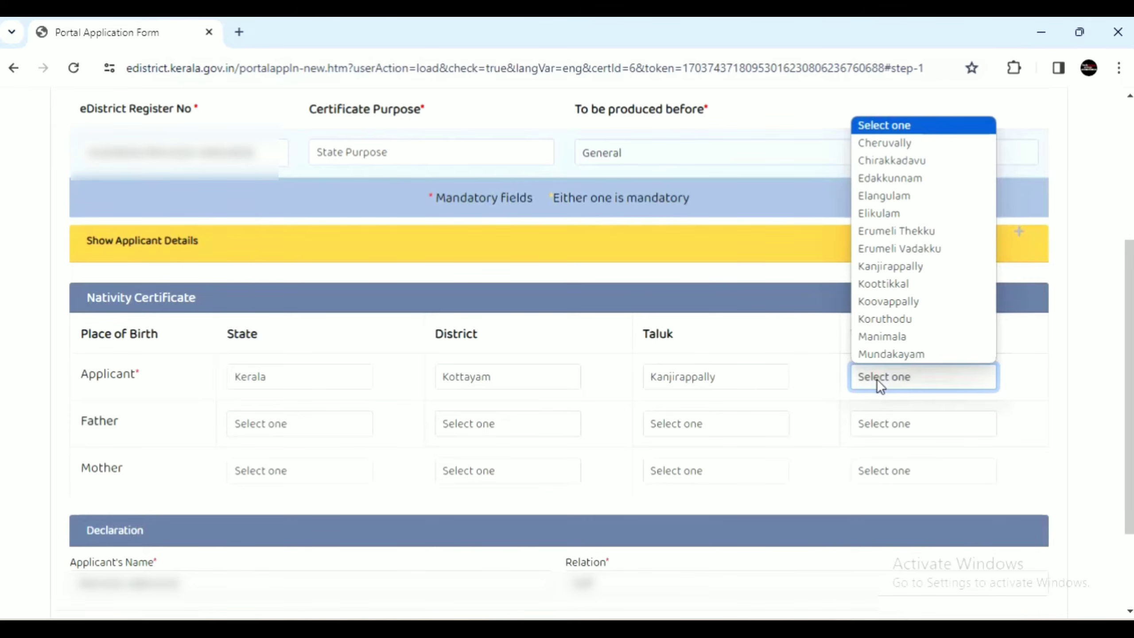
click(891, 268)
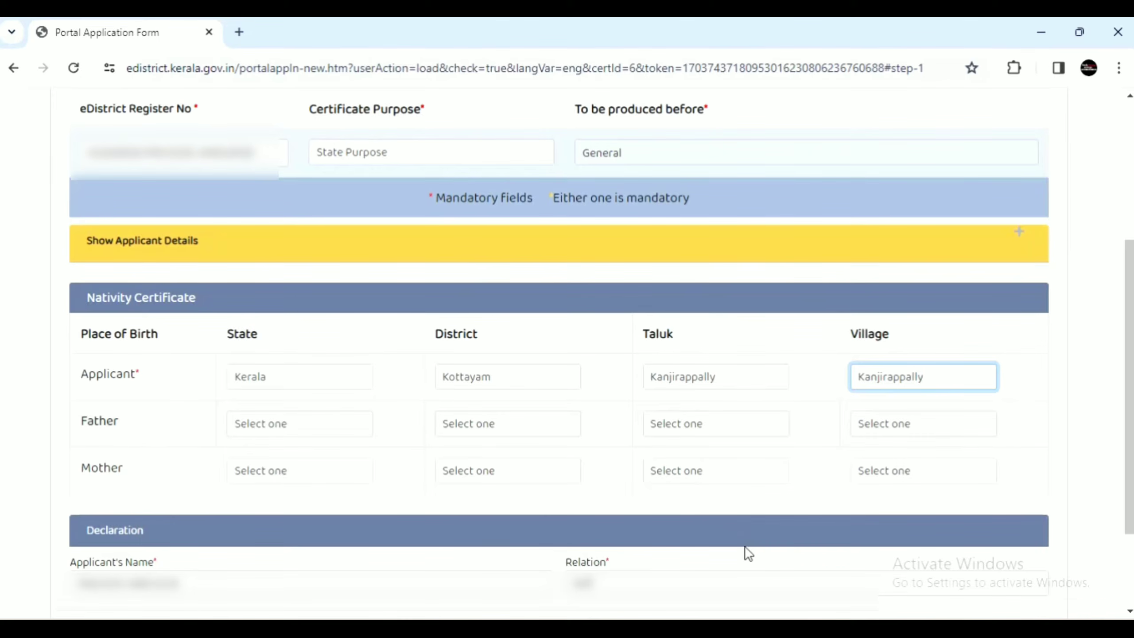
scroll(741, 541, down, 3)
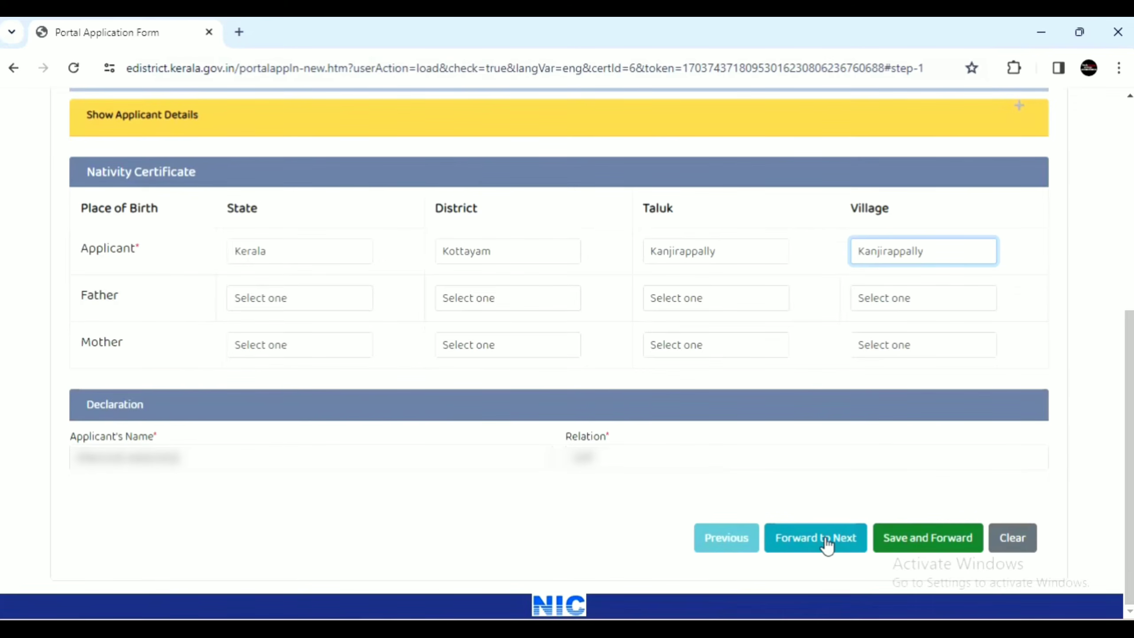
- Save and forward the application, acknowledging the saved message
click(901, 540)
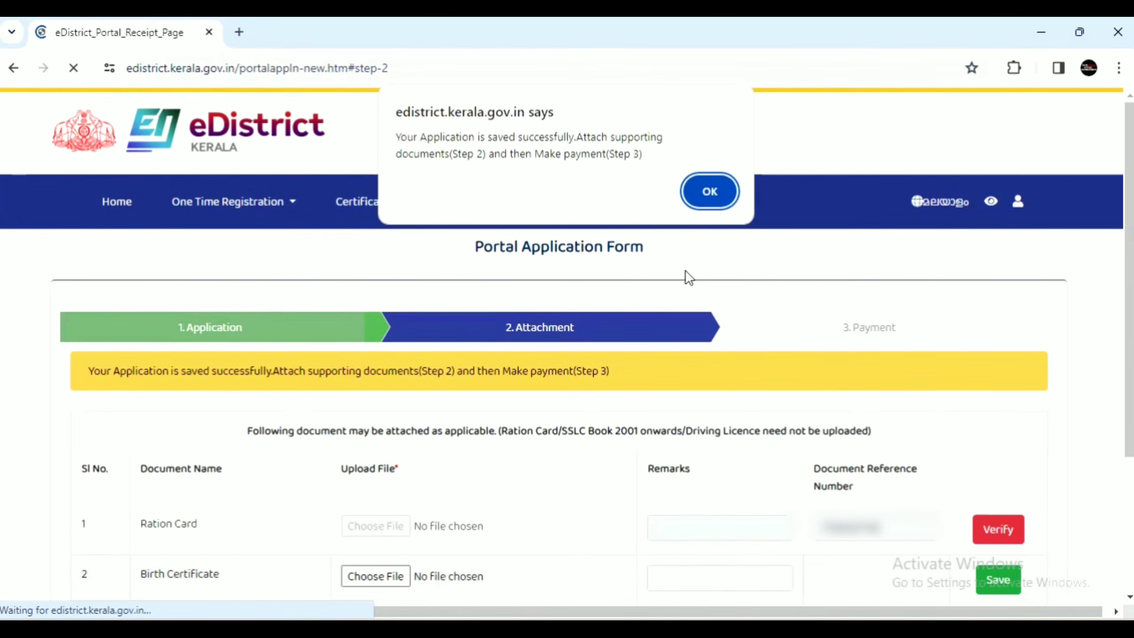
click(710, 192)
scroll(714, 188, down, 4)
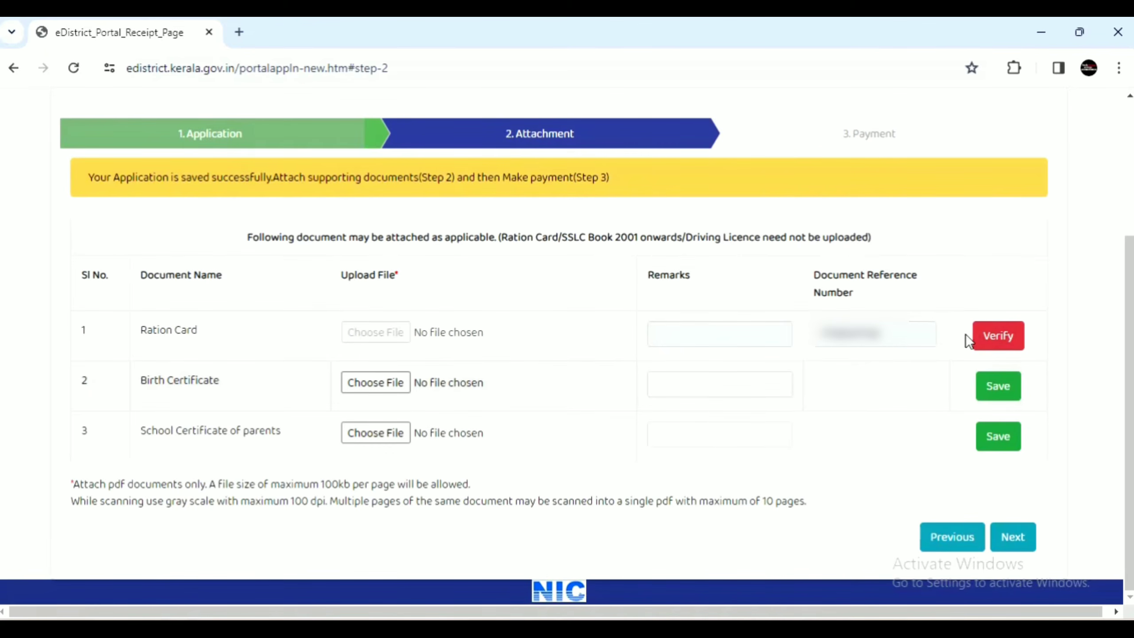
- Upload doc.pdf as the Birth Certificate attachment
click(988, 343)
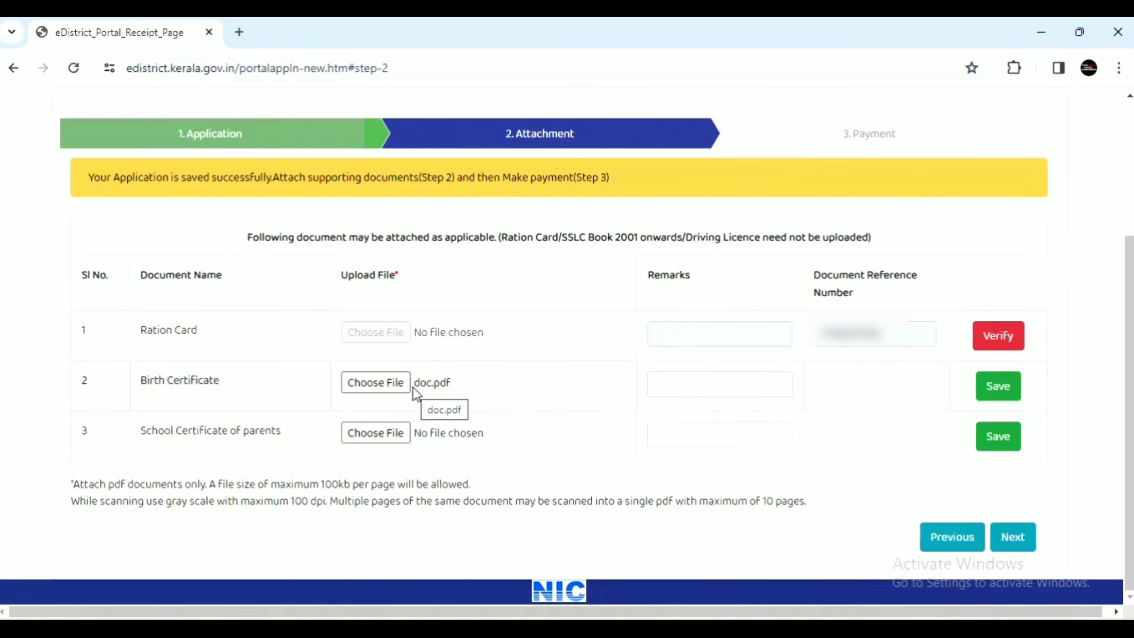
click(999, 388)
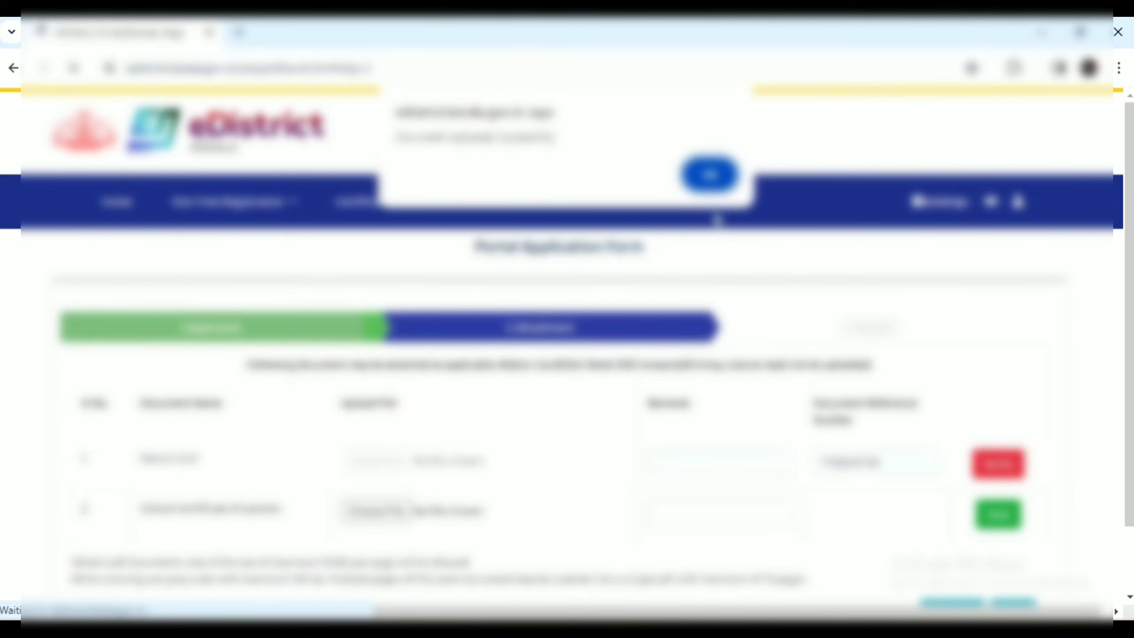
click(710, 174)
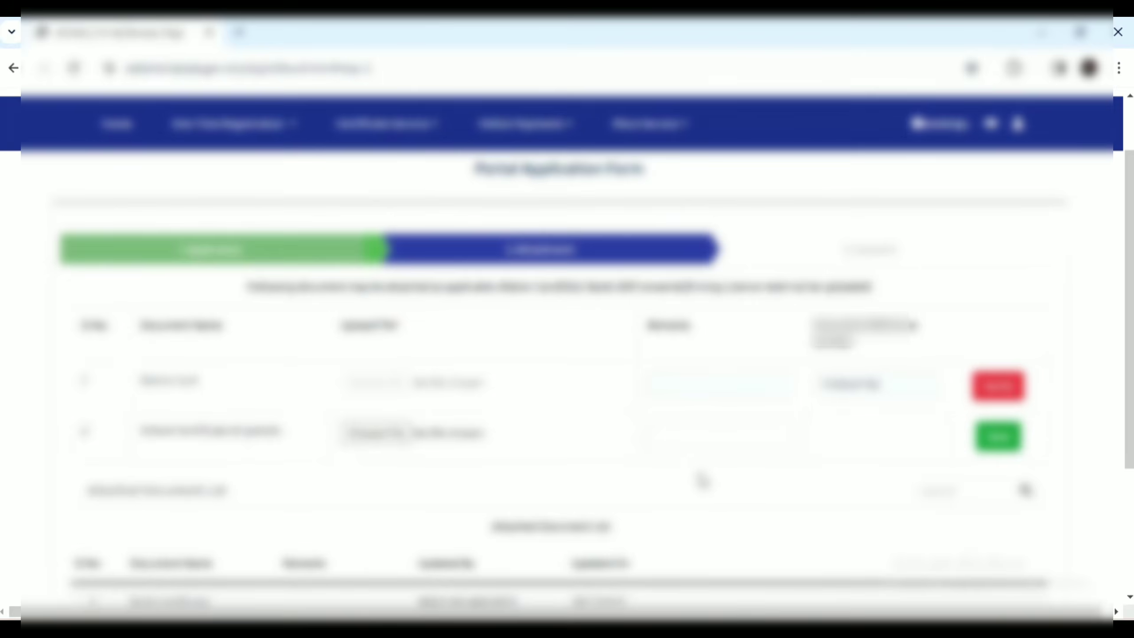
scroll(707, 478, down, 4)
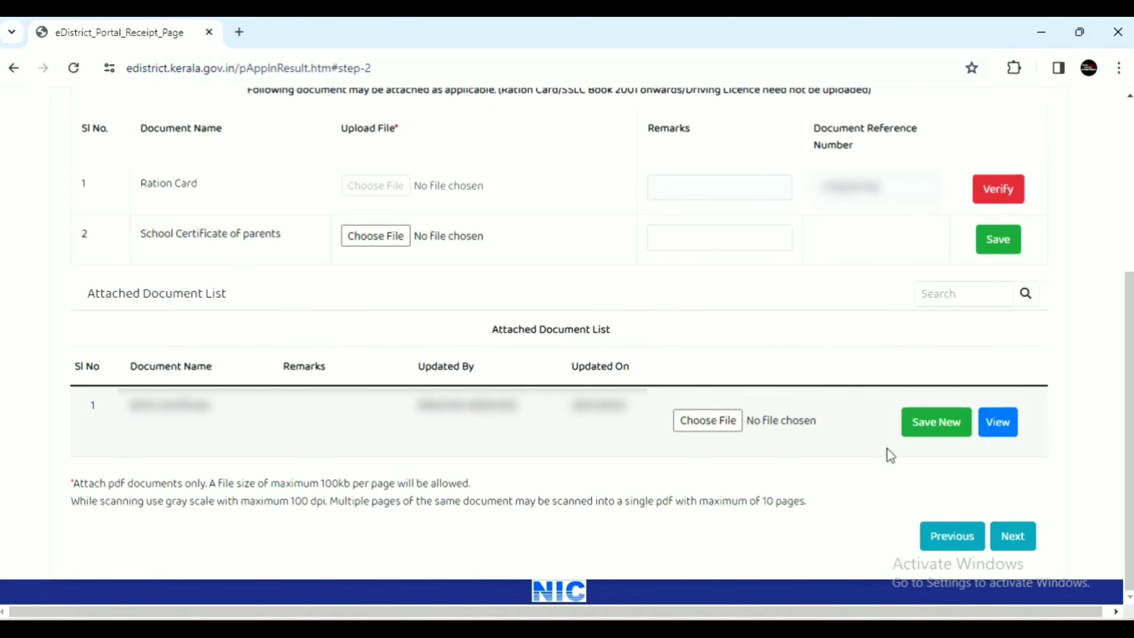
- Continue from Attachments to the Payment Details page showing the 15.0 fee
click(1010, 537)
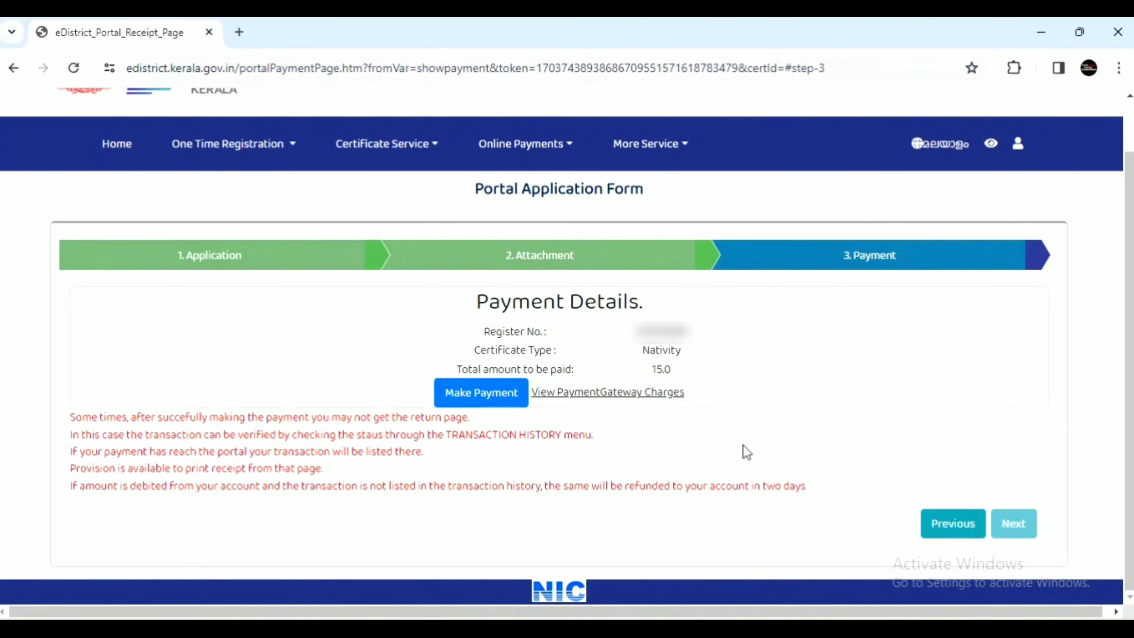
- Open the BillDesk ₹15.0 payment page and view the Card, QR and UPI methods
click(483, 407)
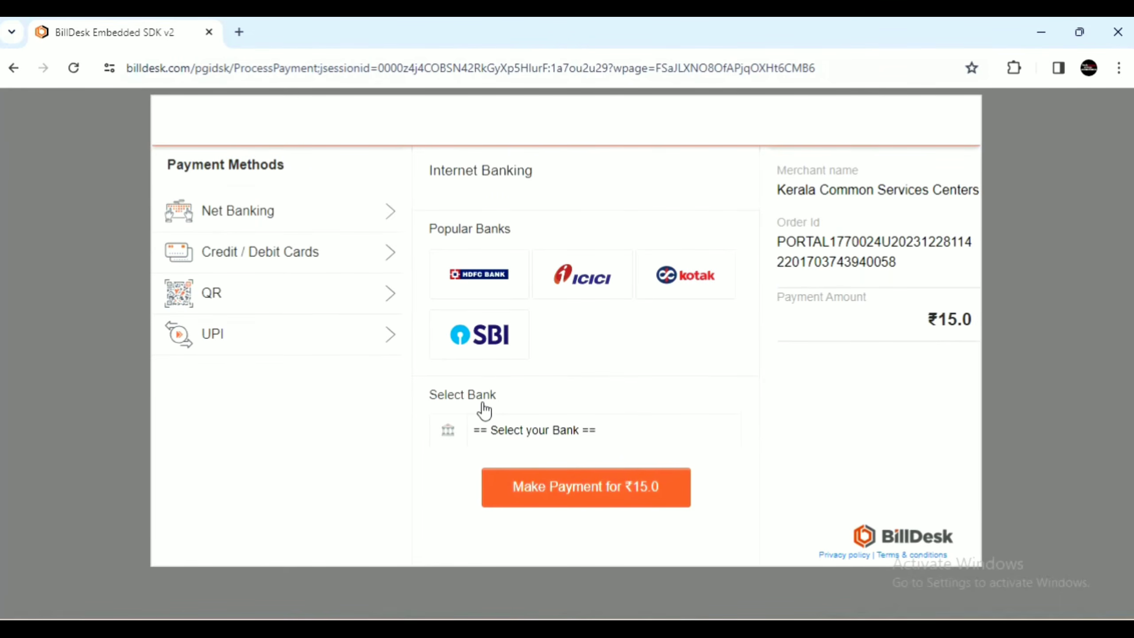
click(320, 267)
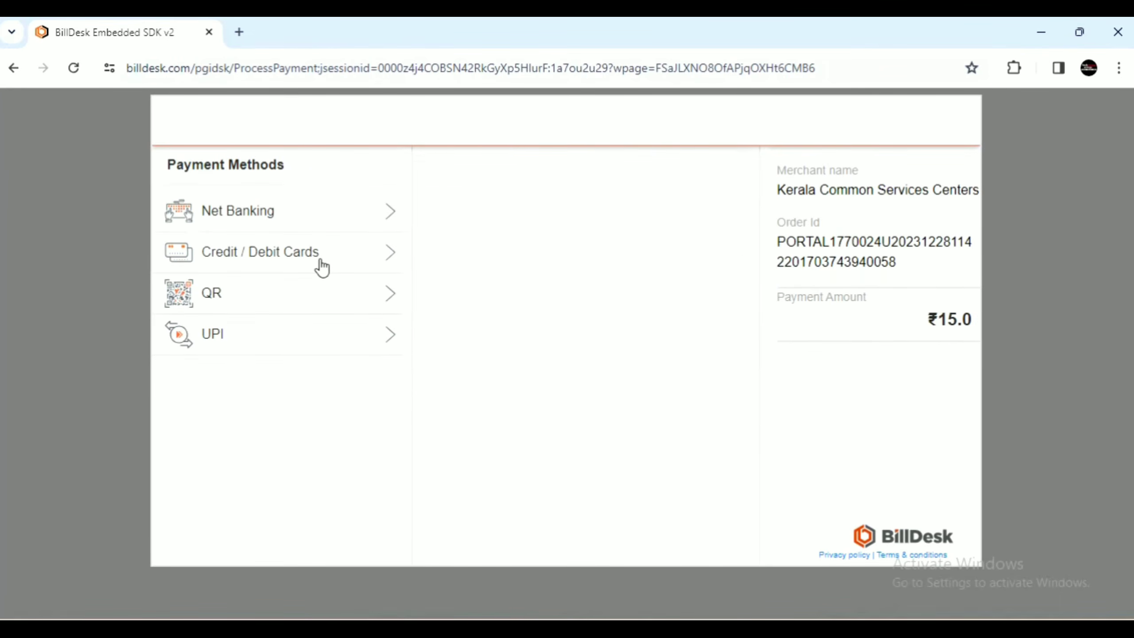
click(305, 307)
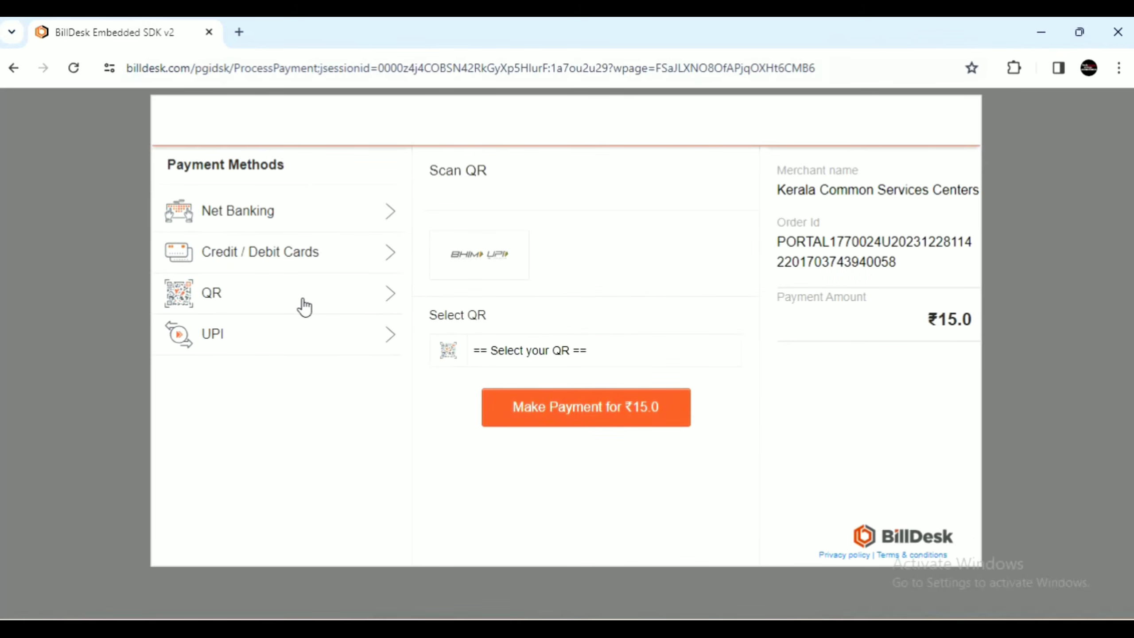
click(294, 338)
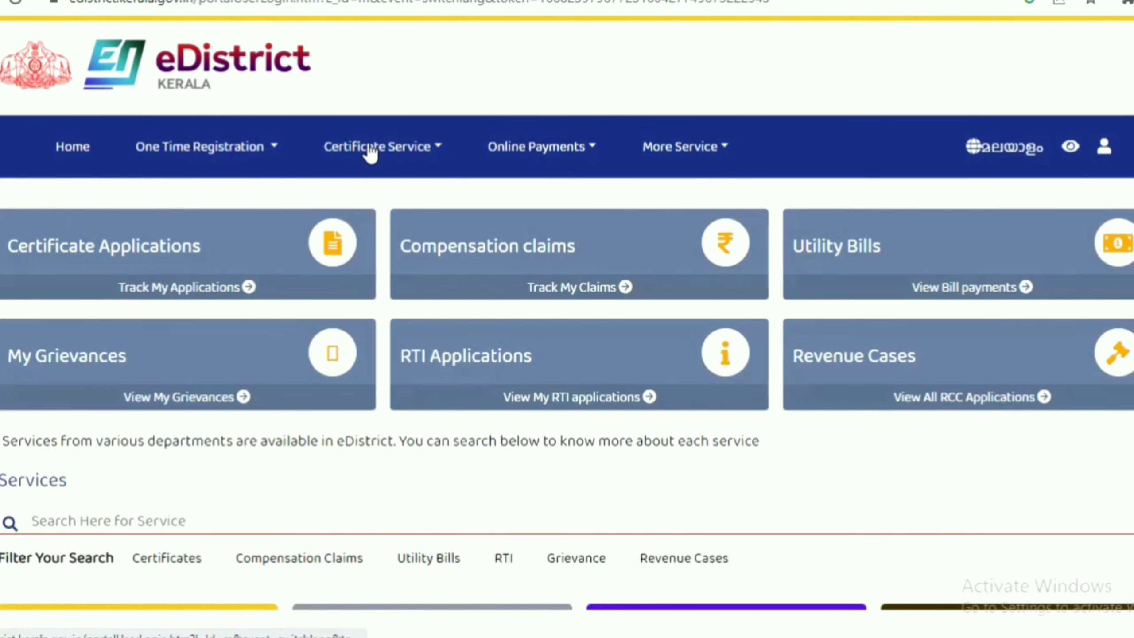
- Check Track My Certificate applications, which reports no applications found
click(369, 154)
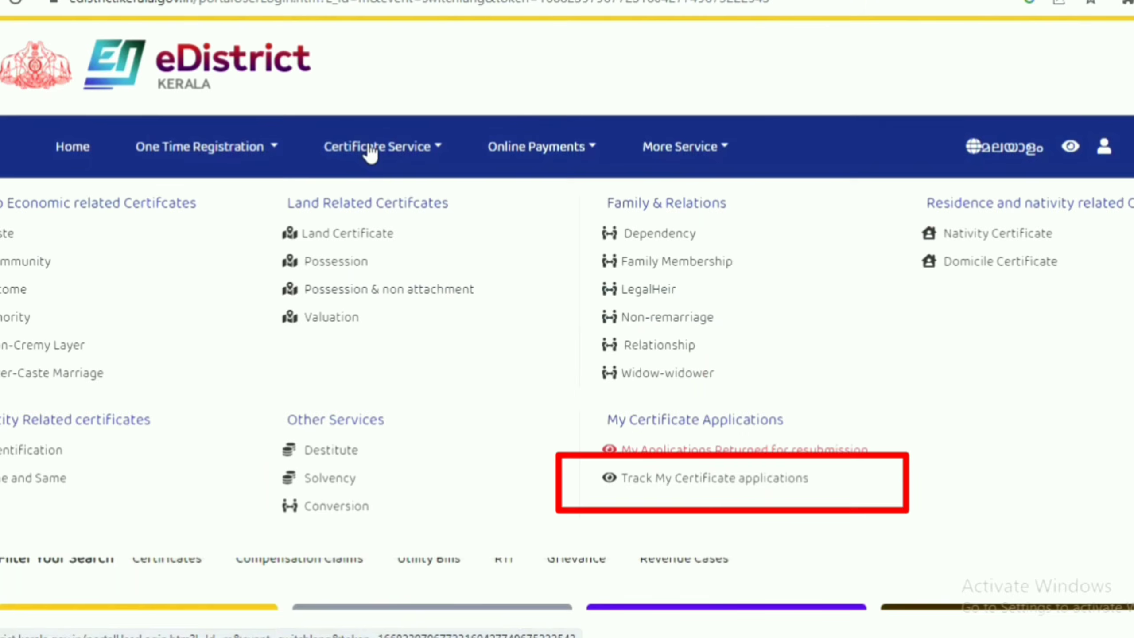
click(633, 477)
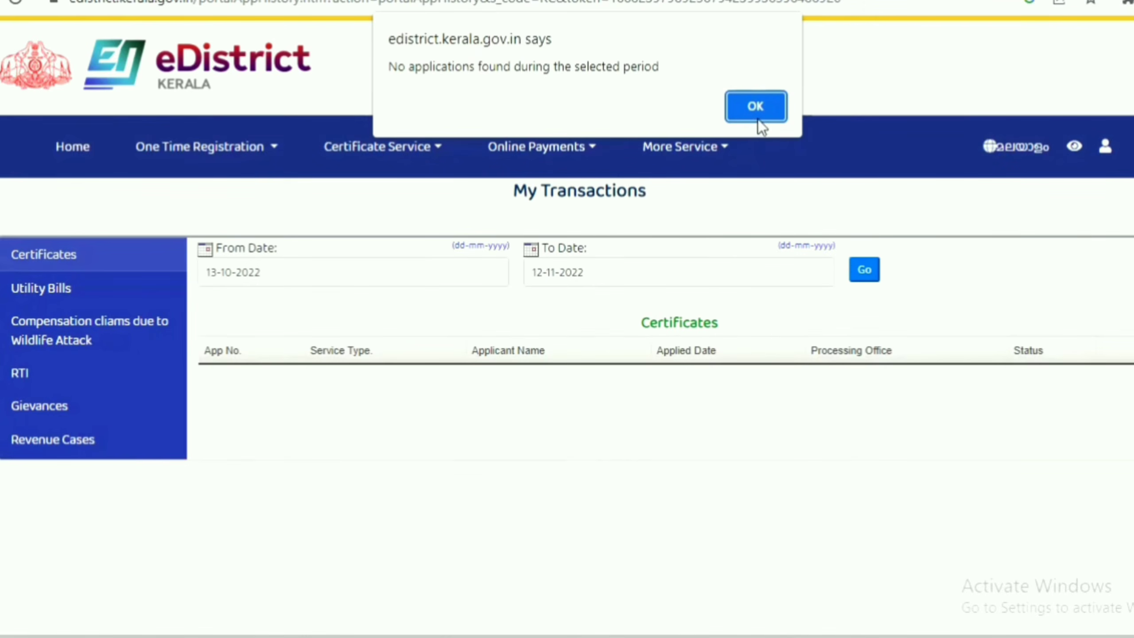
click(757, 116)
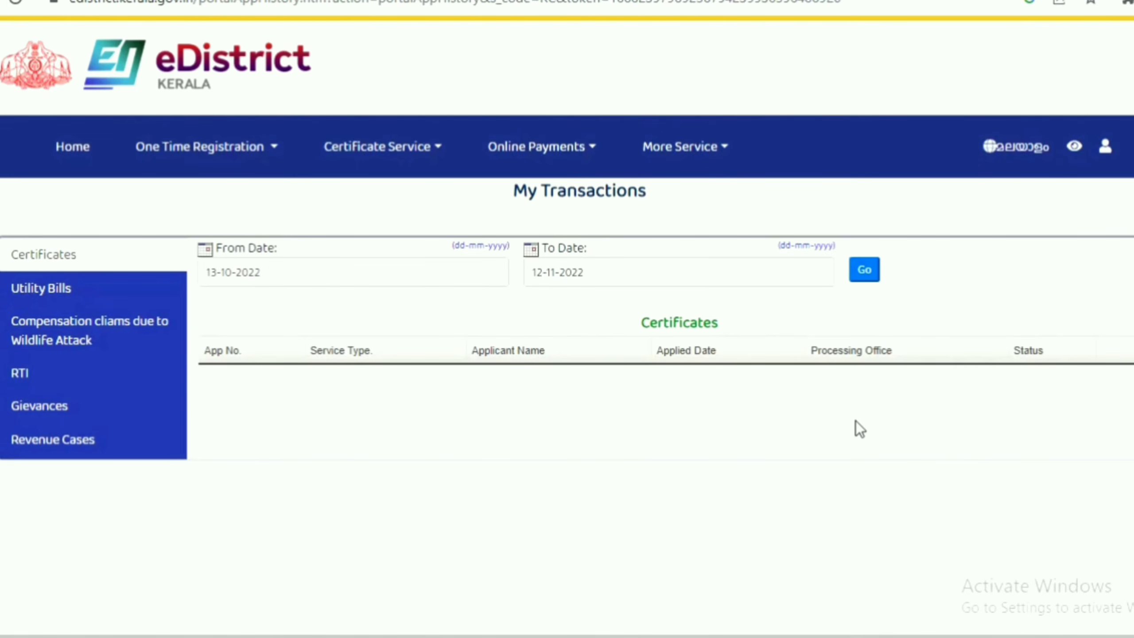
- Check Applications Returned for resubmission, which reports none, then return to Home
click(429, 153)
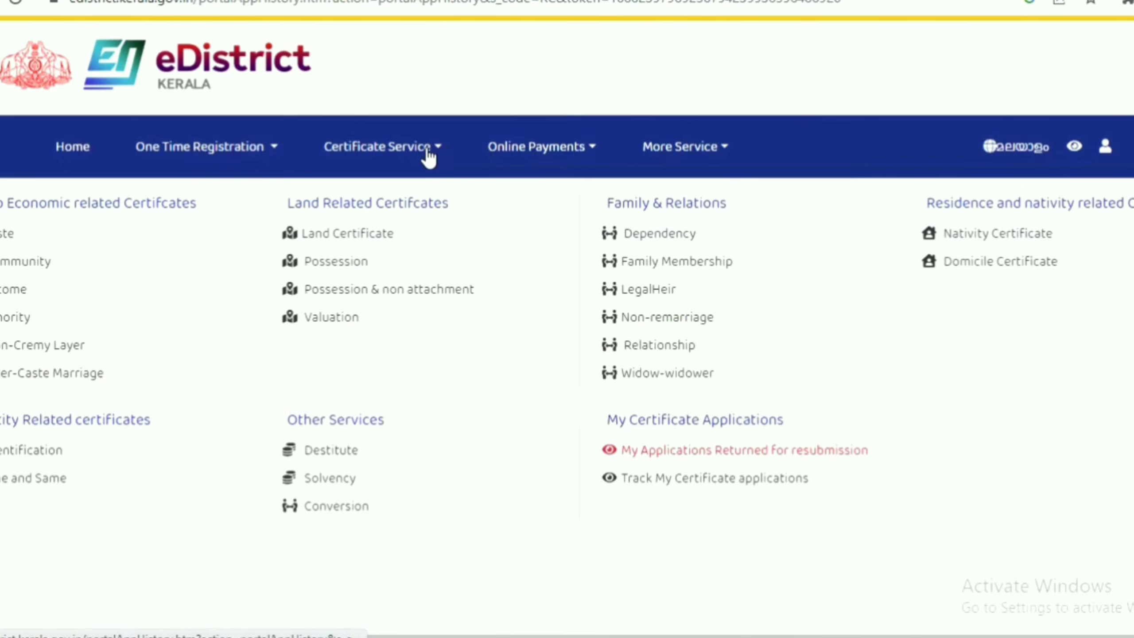
click(717, 451)
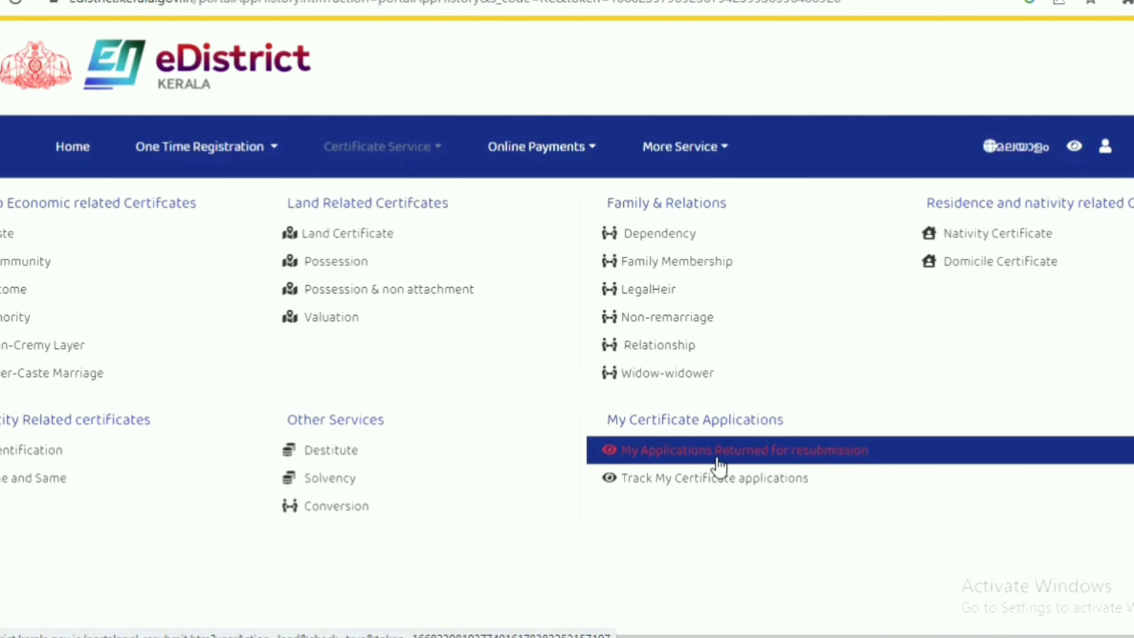
click(752, 116)
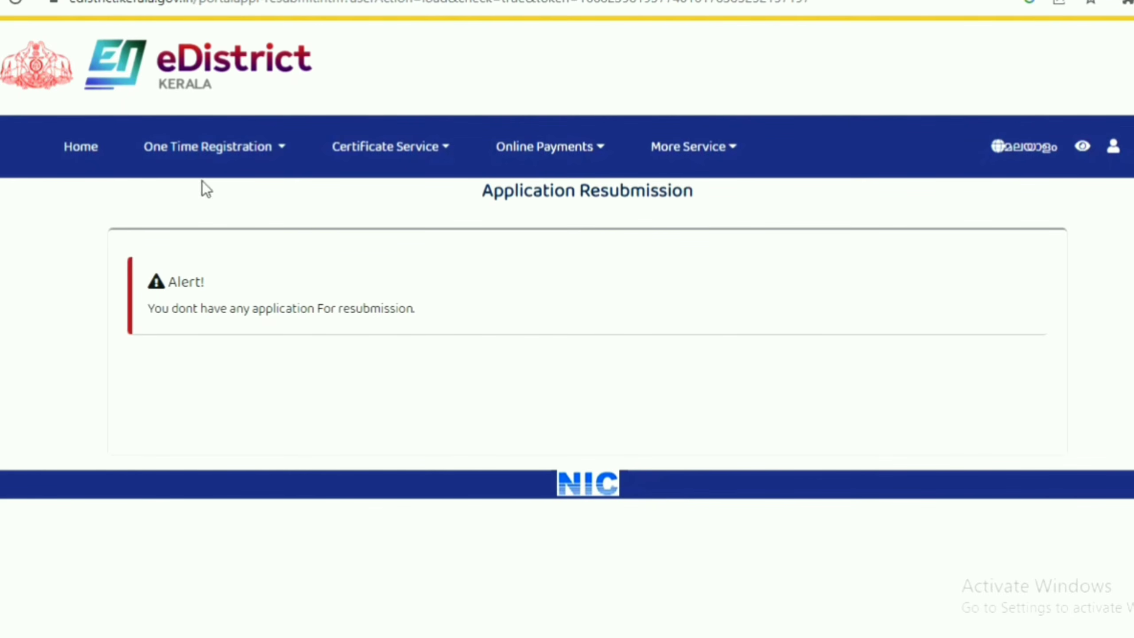
click(82, 150)
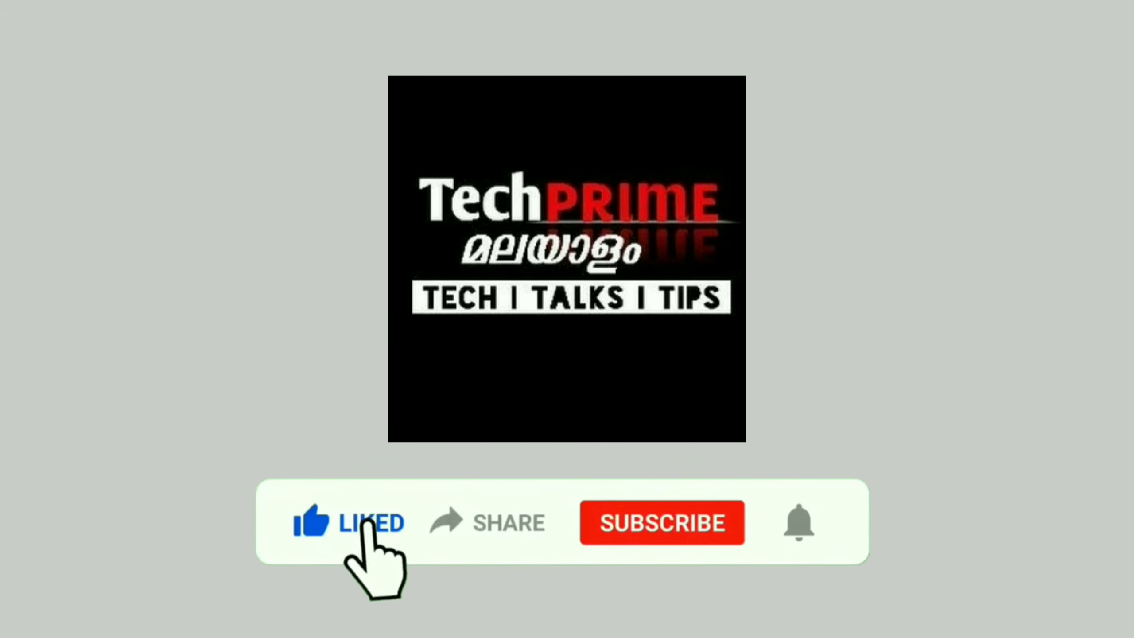